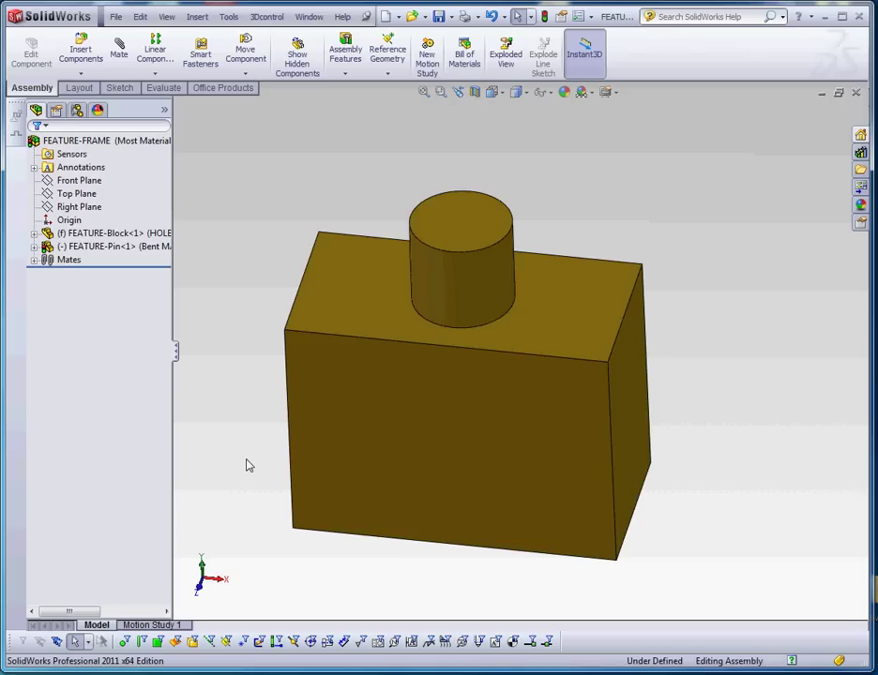
Step: Slide the pin down into the block's hole, leaving a short portion protruding above the top face
click(487, 232)
drag(486, 269, 470, 306)
click(501, 250)
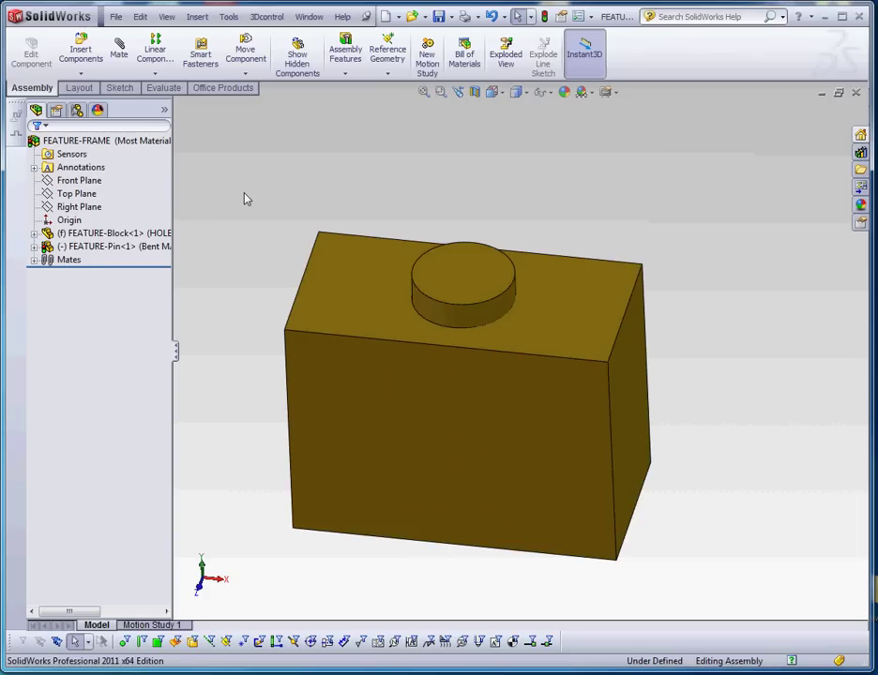
Step: Create a section view of the assembly through the Front Plane with a 0.000 in offset and the section cap shown
click(70, 220)
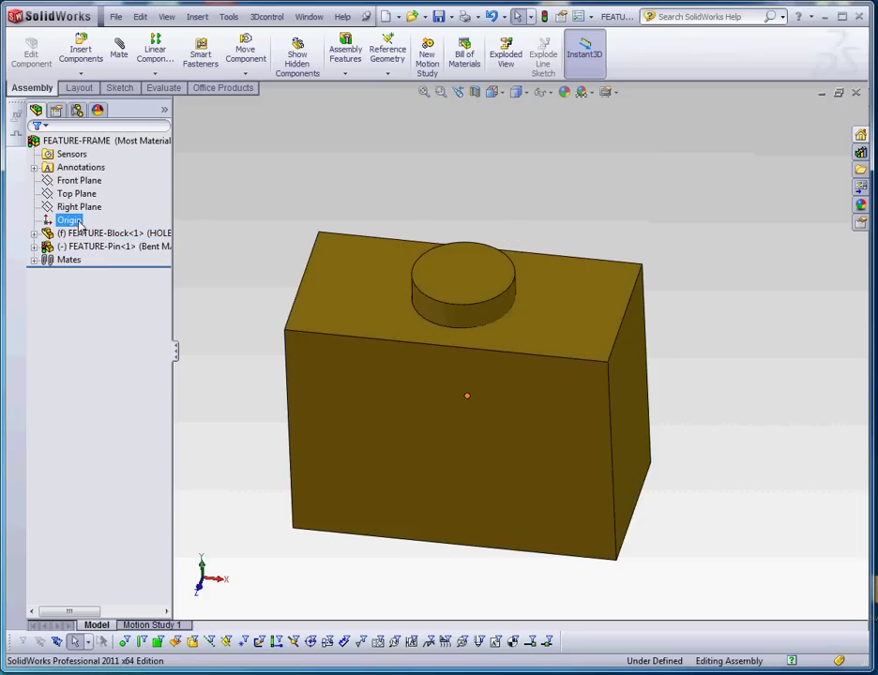
click(476, 92)
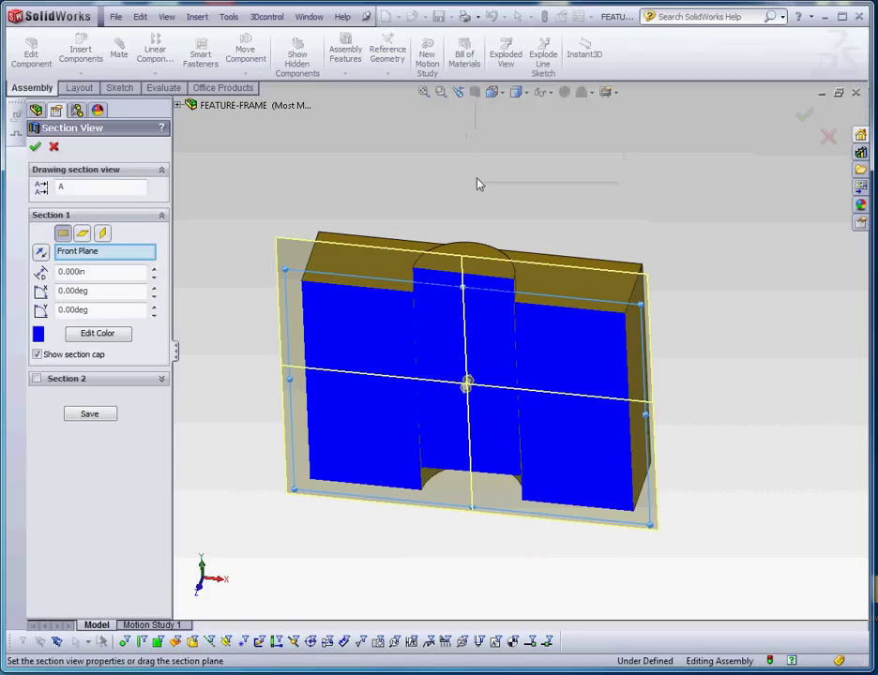
click(34, 147)
Step: Examine the fit between the bent pin and the hole walls along both sides of the sectioned block
middle_drag(460, 554, 464, 518)
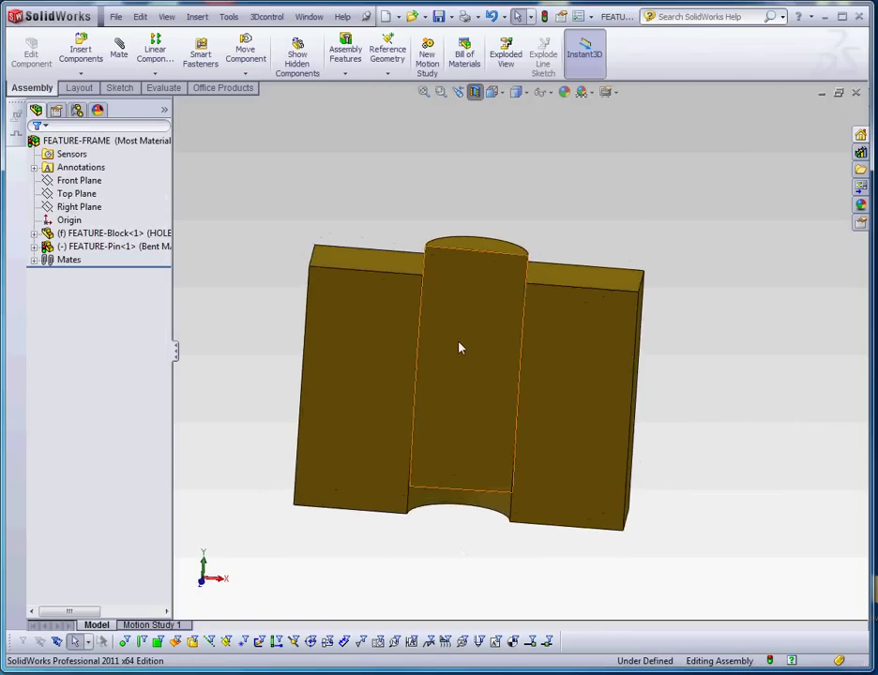
scroll(459, 349, down, 6)
scroll(461, 280, up, 8)
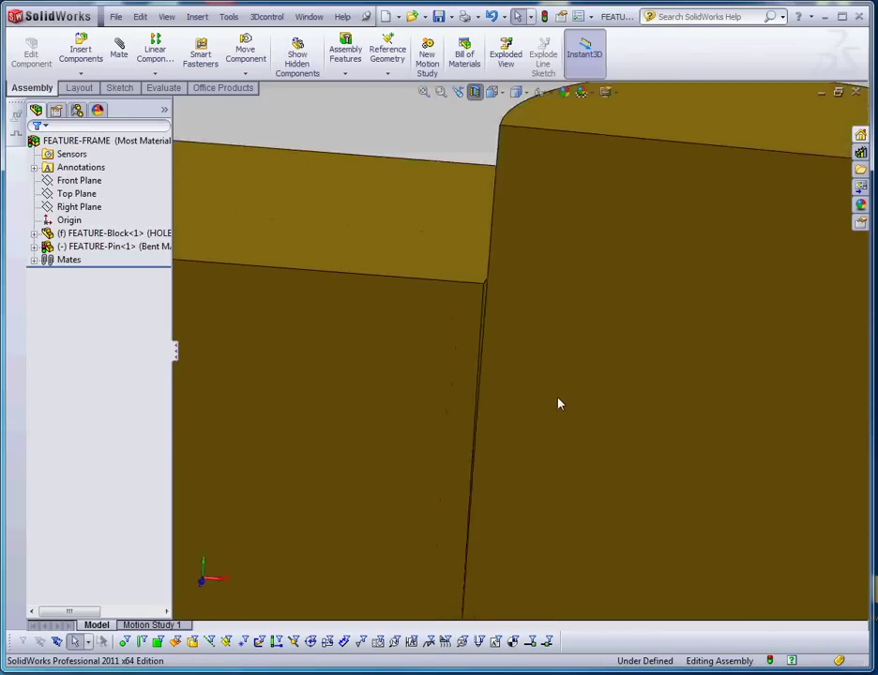
scroll(531, 310, down, 2)
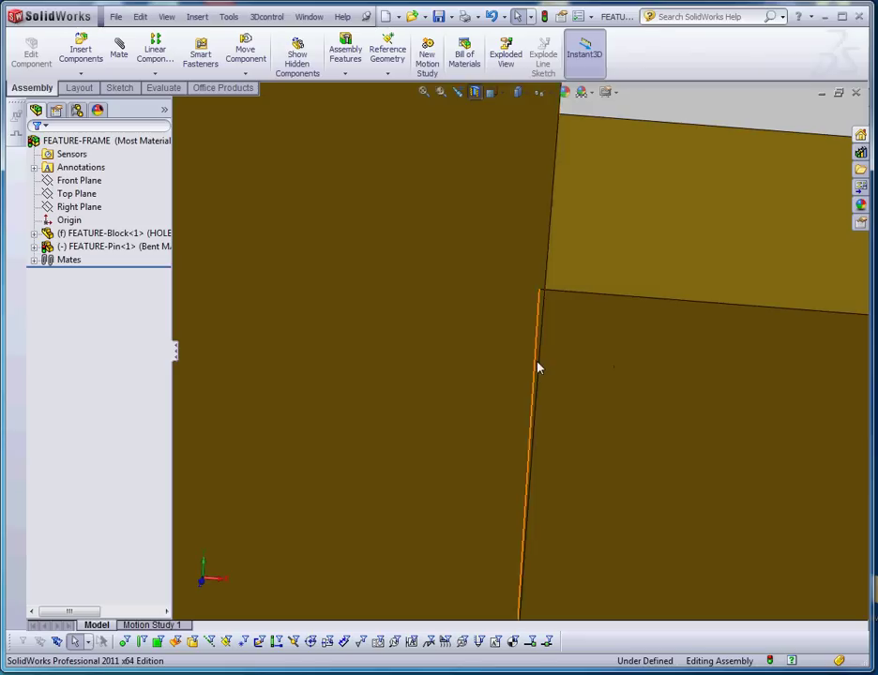
scroll(537, 366, up, 6)
scroll(533, 380, up, 5)
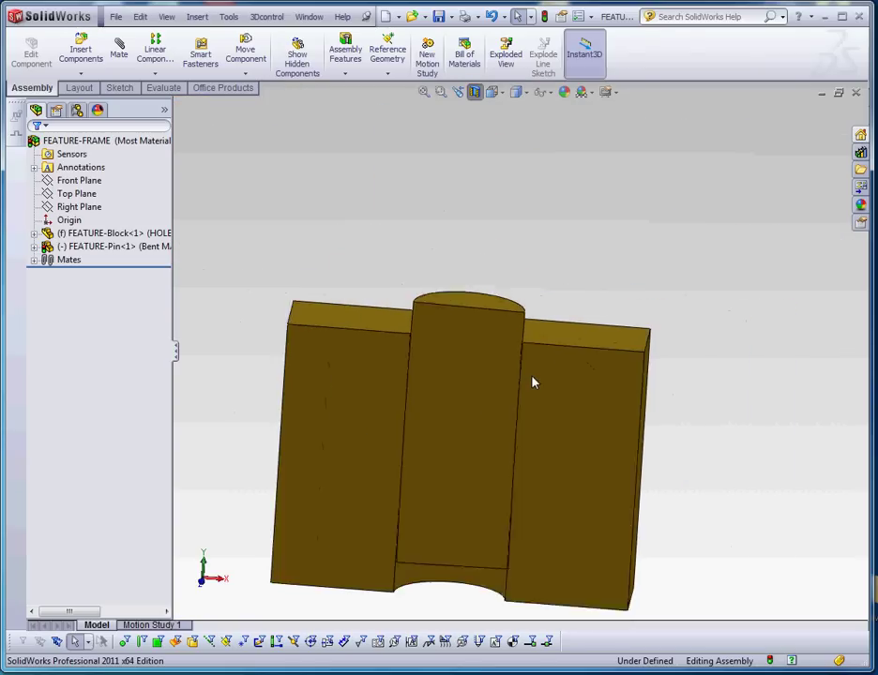
scroll(507, 511, down, 7)
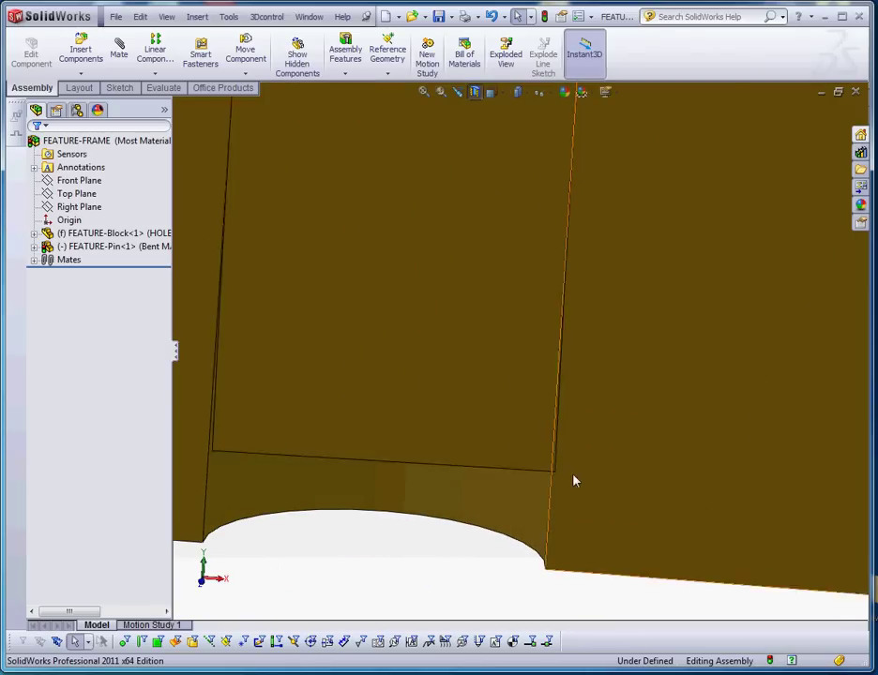
scroll(561, 422, up, 6)
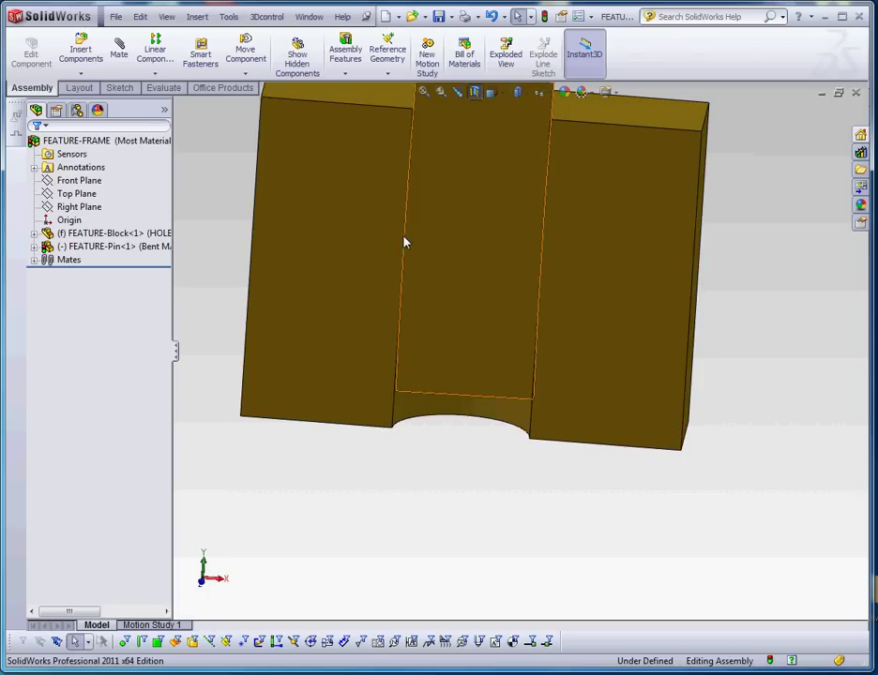
scroll(531, 375, down, 5)
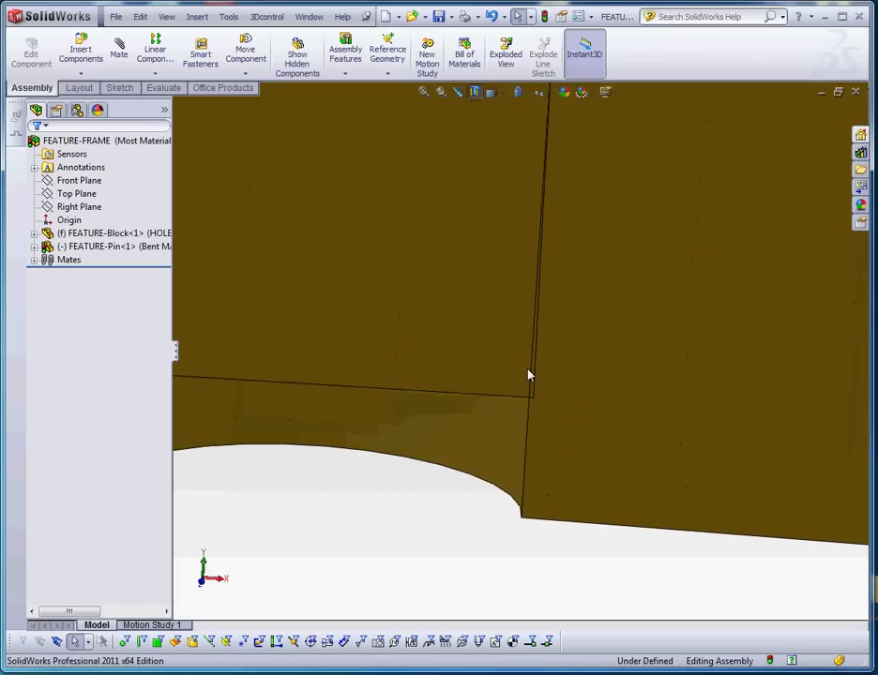
scroll(536, 370, up, 3)
scroll(356, 334, down, 5)
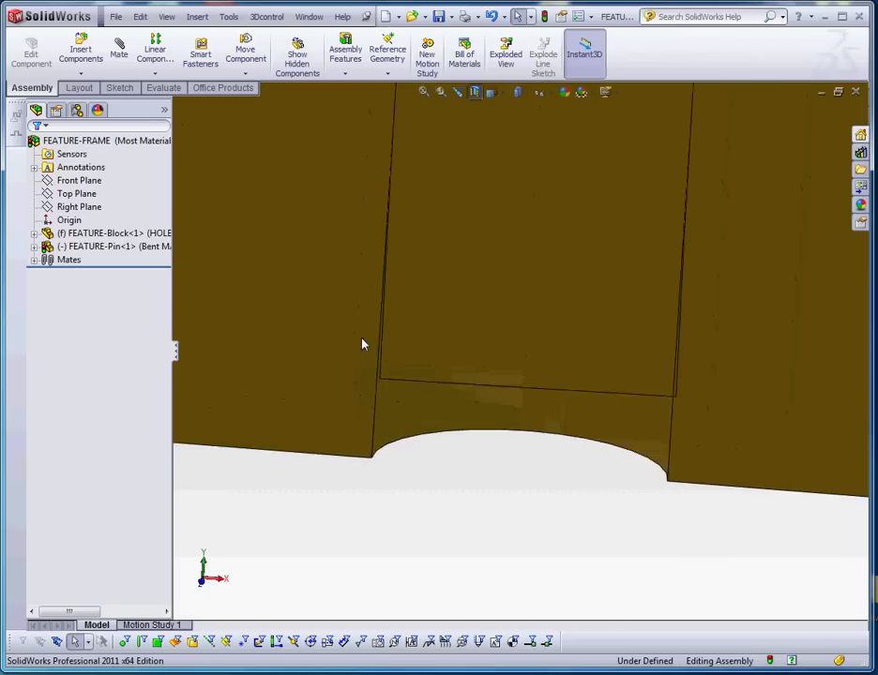
scroll(543, 469, up, 5)
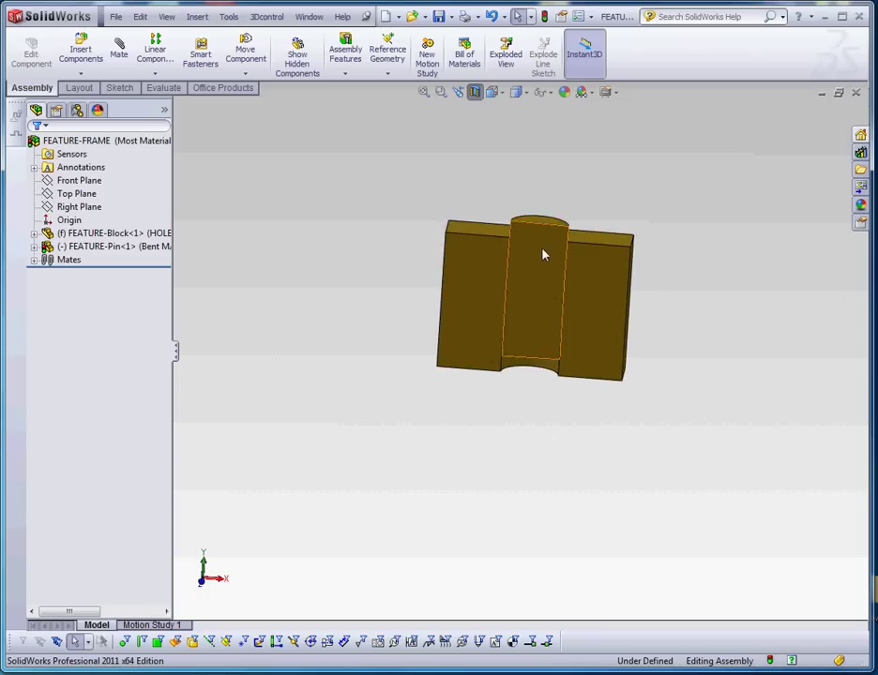
scroll(541, 251, down, 3)
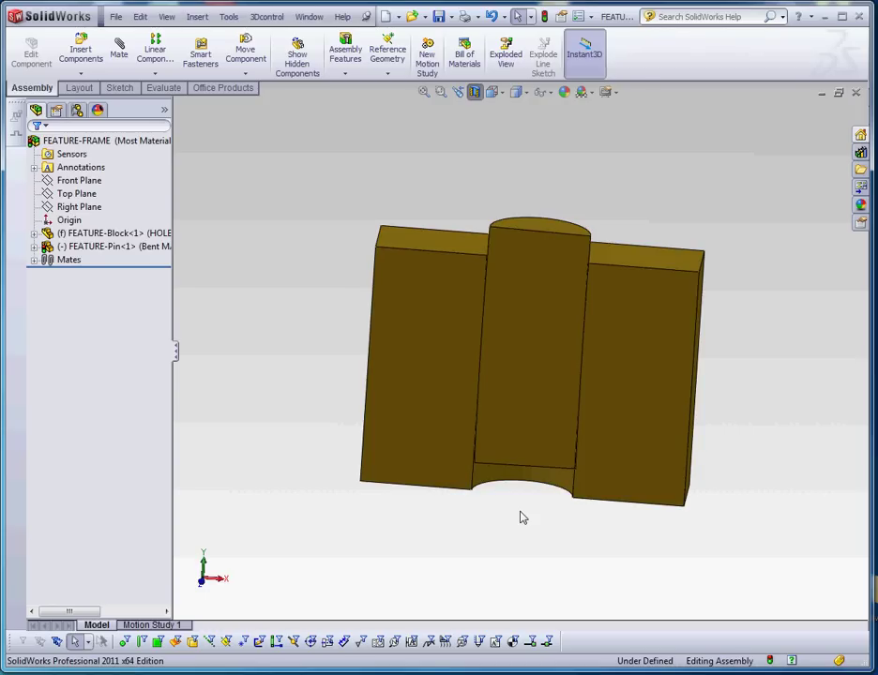
Step: Select the sectioned pin to check its length and diameter limit dimensions, and clear the selection
middle_drag(699, 261, 555, 255)
click(497, 474)
middle_drag(498, 479, 525, 580)
scroll(376, 482, up, 5)
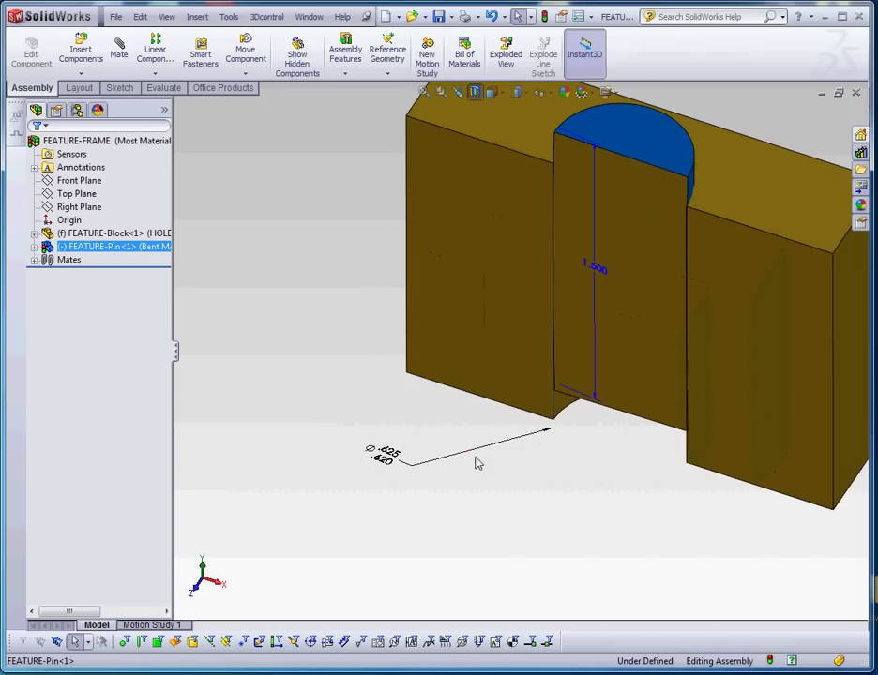
scroll(475, 466, down, 4)
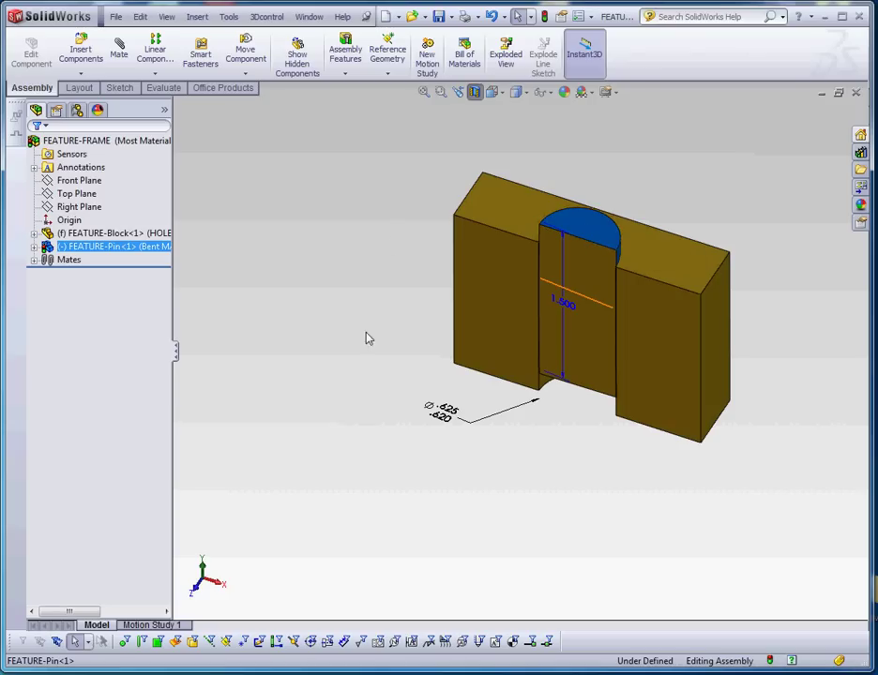
click(508, 459)
scroll(619, 343, up, 3)
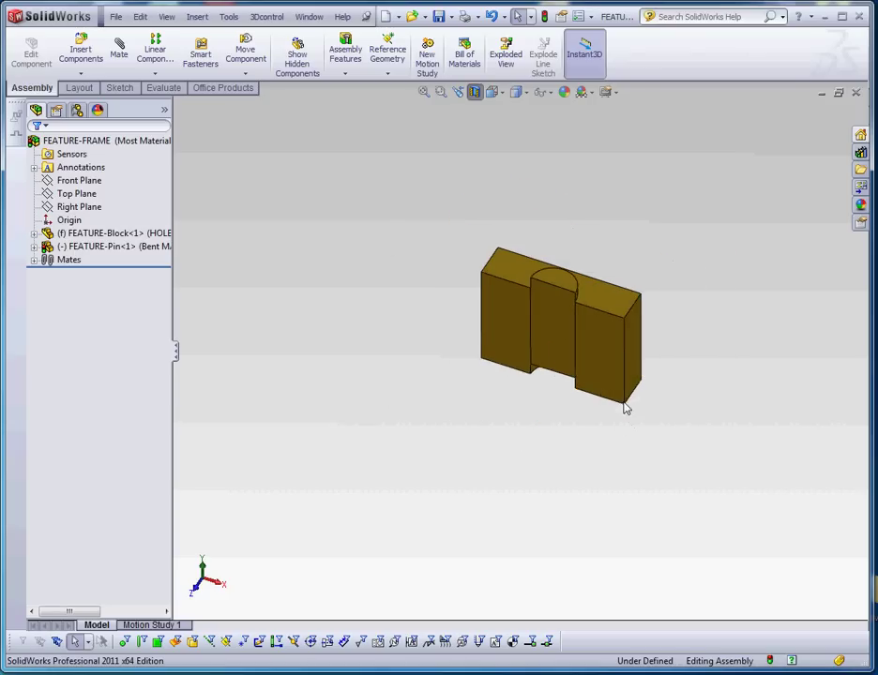
scroll(553, 300, down, 8)
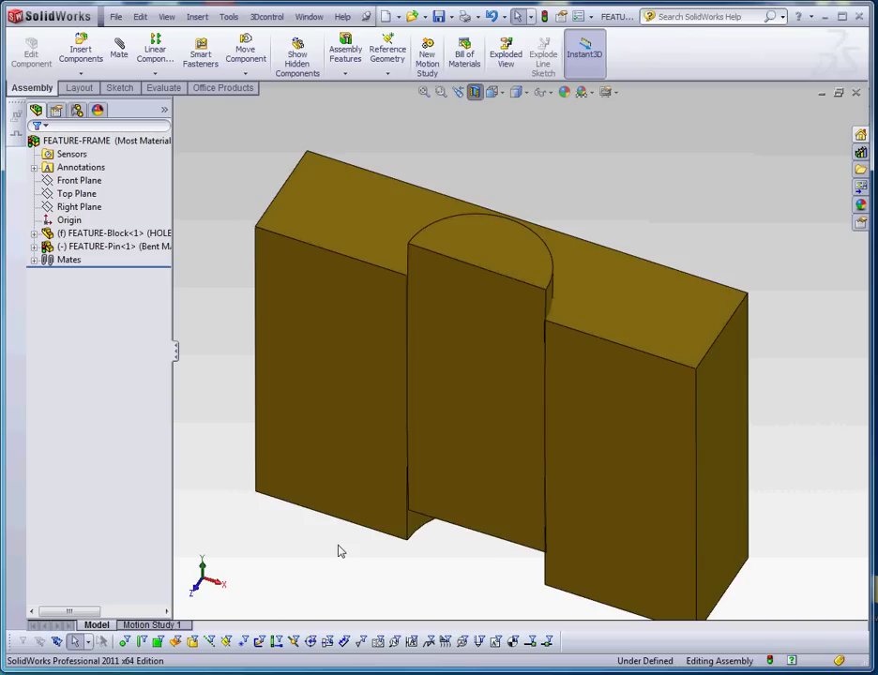
key(f)
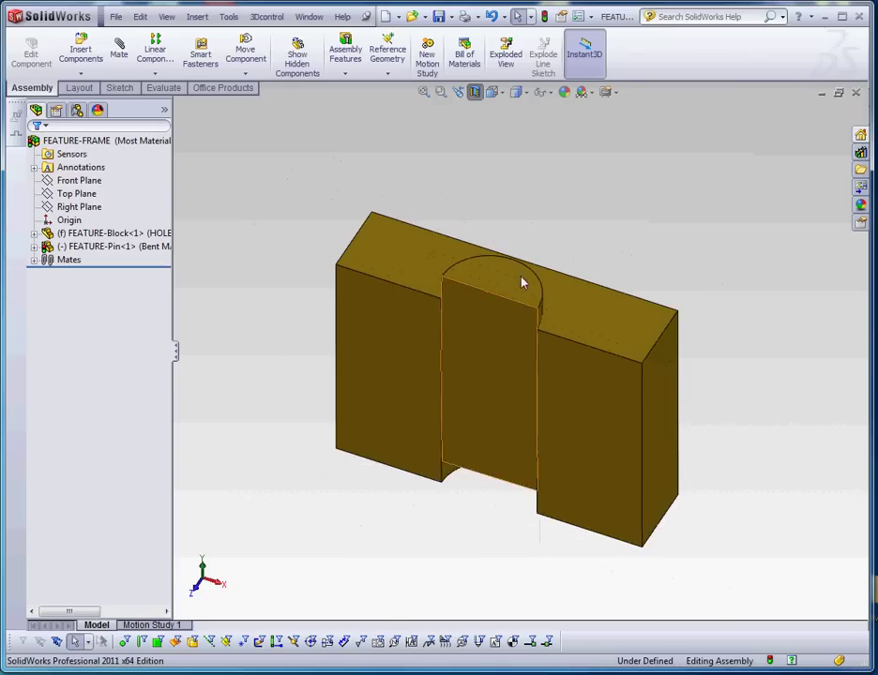
scroll(570, 206, down, 3)
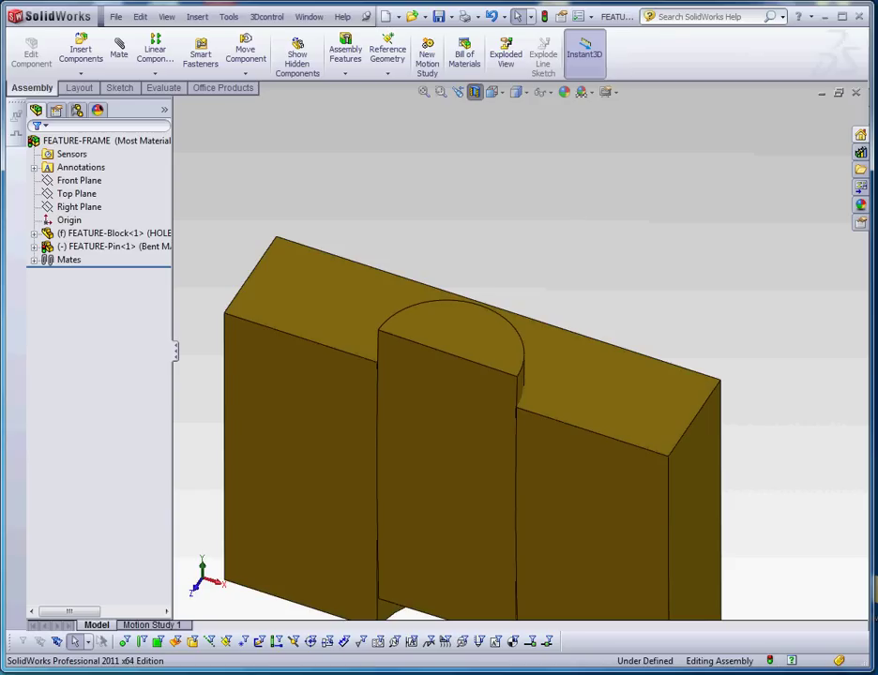
Step: Switch to the Feature-Frame-Draw drawing and select the block's isometric view
key(ctrl+Tab)
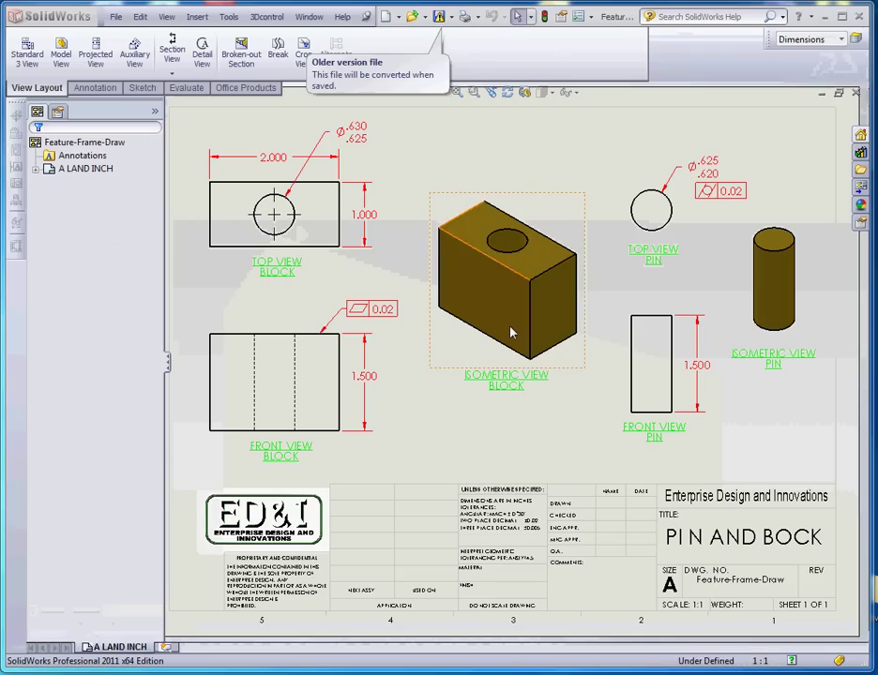
scroll(539, 347, up, 3)
scroll(538, 347, down, 1)
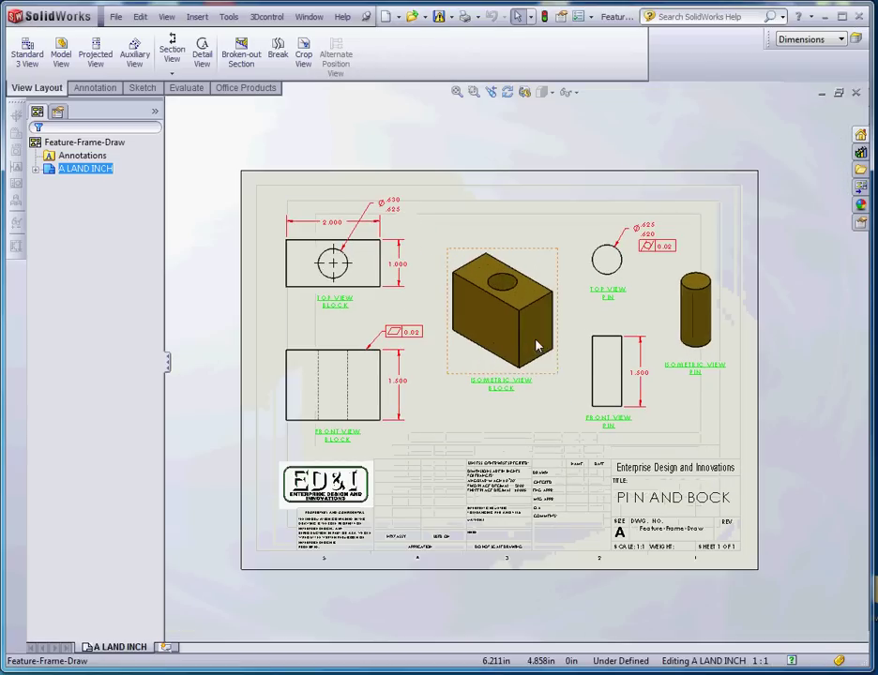
click(450, 338)
scroll(668, 254, down, 1)
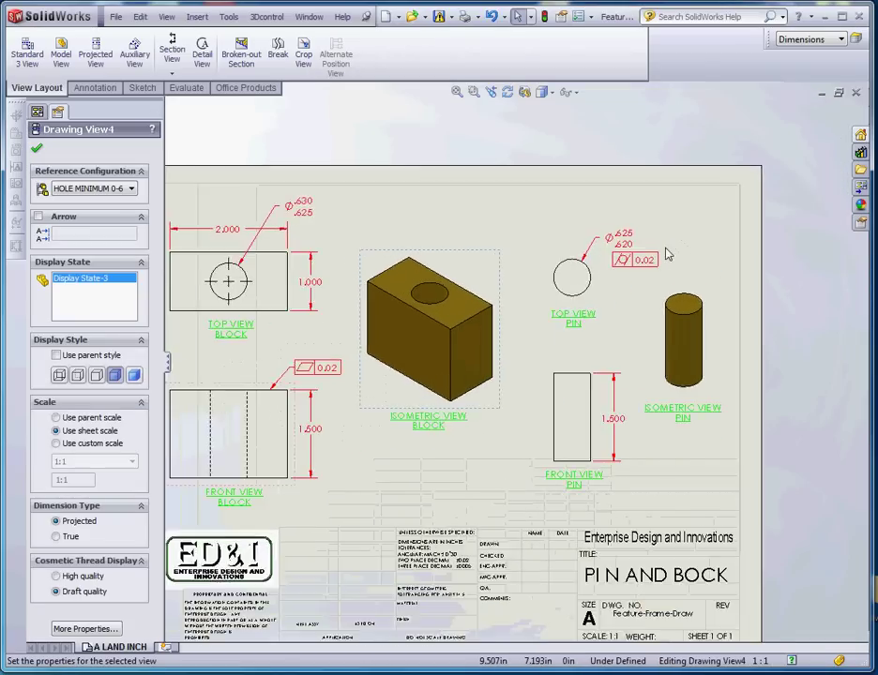
Step: Examine the cylindricity feature control frame beneath the diameter dimension in the pin's top view
scroll(668, 254, down, 1)
click(616, 284)
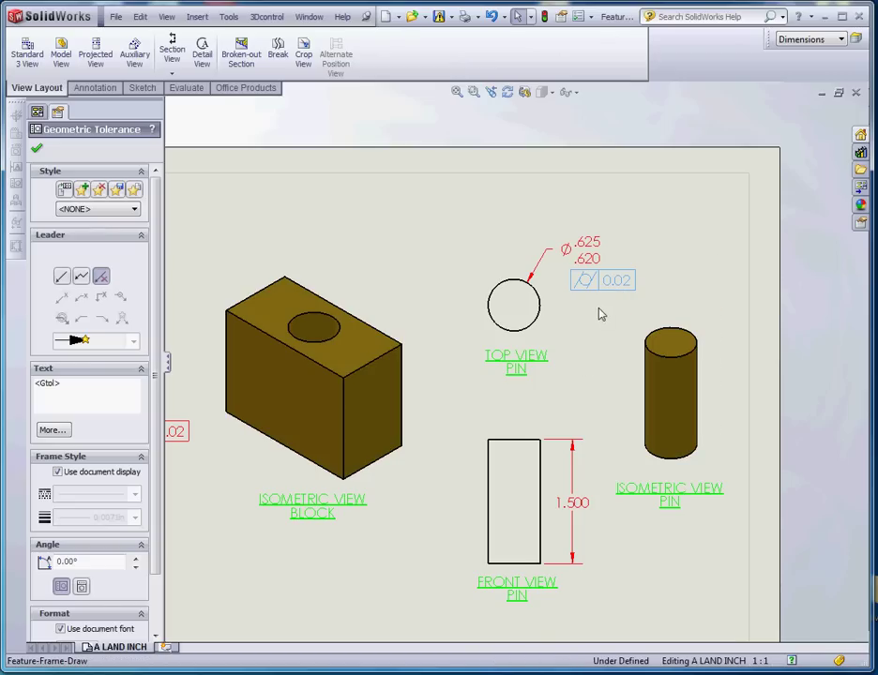
click(600, 309)
key(f)
scroll(582, 281, down, 3)
scroll(522, 333, down, 2)
scroll(568, 443, up, 2)
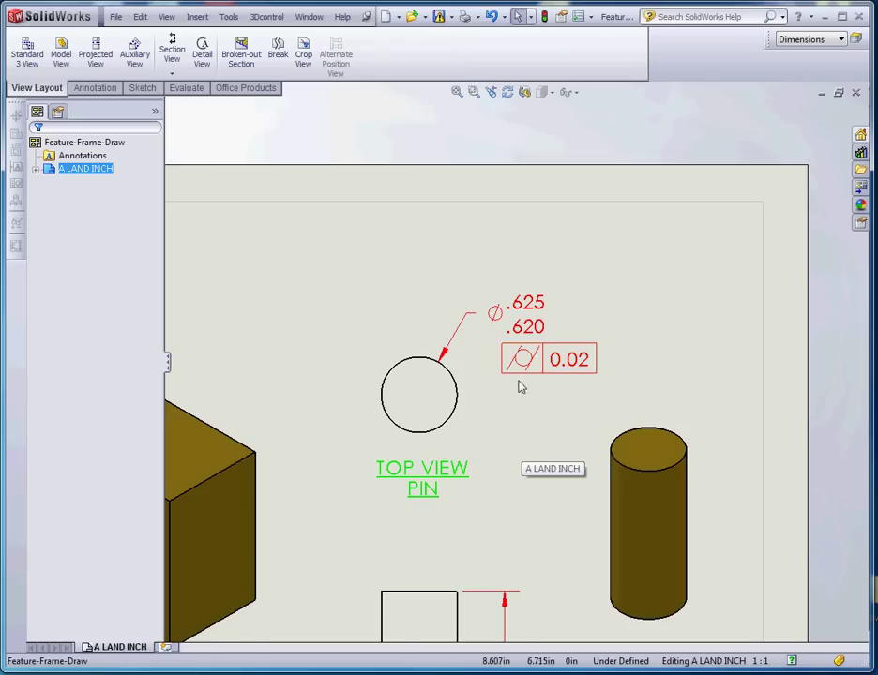
scroll(524, 370, up, 1)
scroll(541, 331, down, 2)
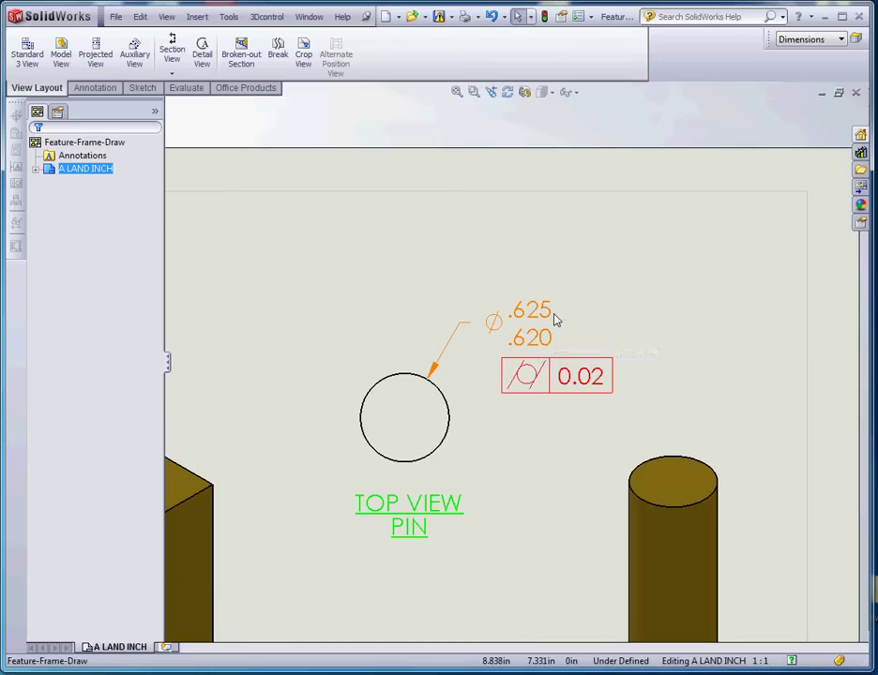
Step: Select the pin's diameter dimension to inspect its limit tolerance, clear it, and compare it with the cylindricity frame
click(529, 322)
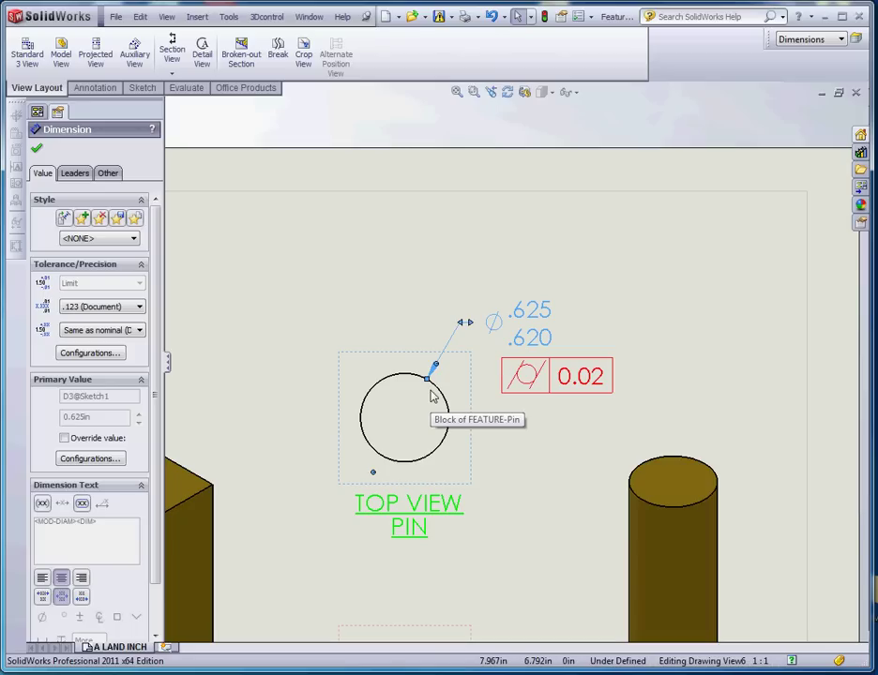
click(563, 417)
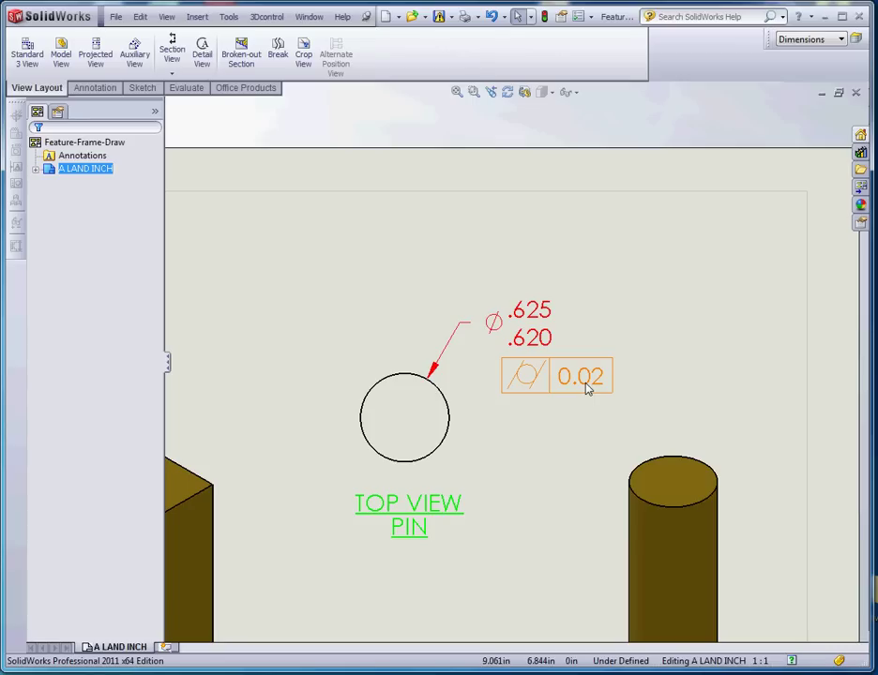
scroll(484, 491, up, 2)
scroll(438, 377, down, 2)
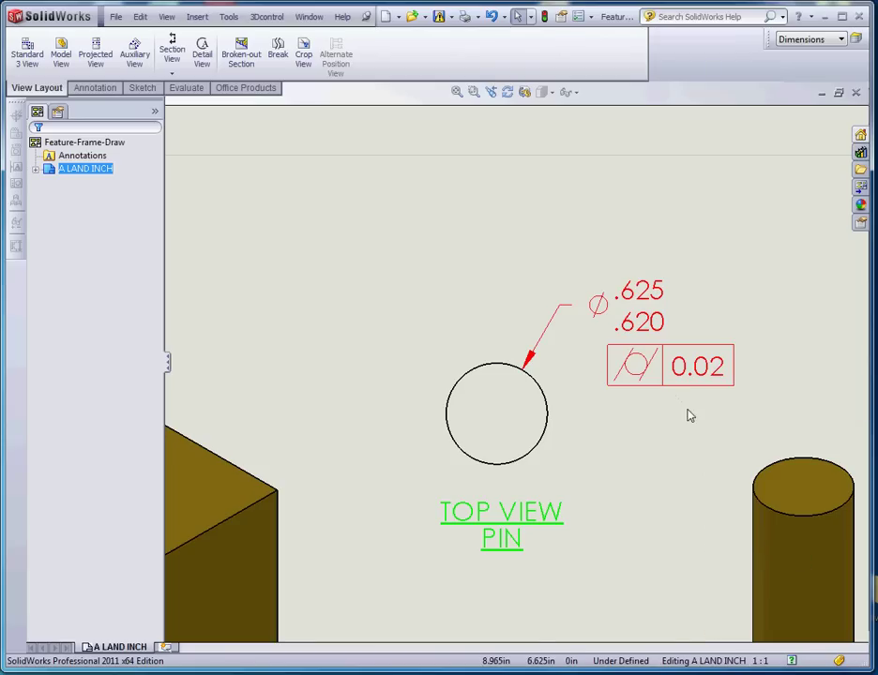
scroll(653, 388, up, 3)
scroll(599, 391, down, 2)
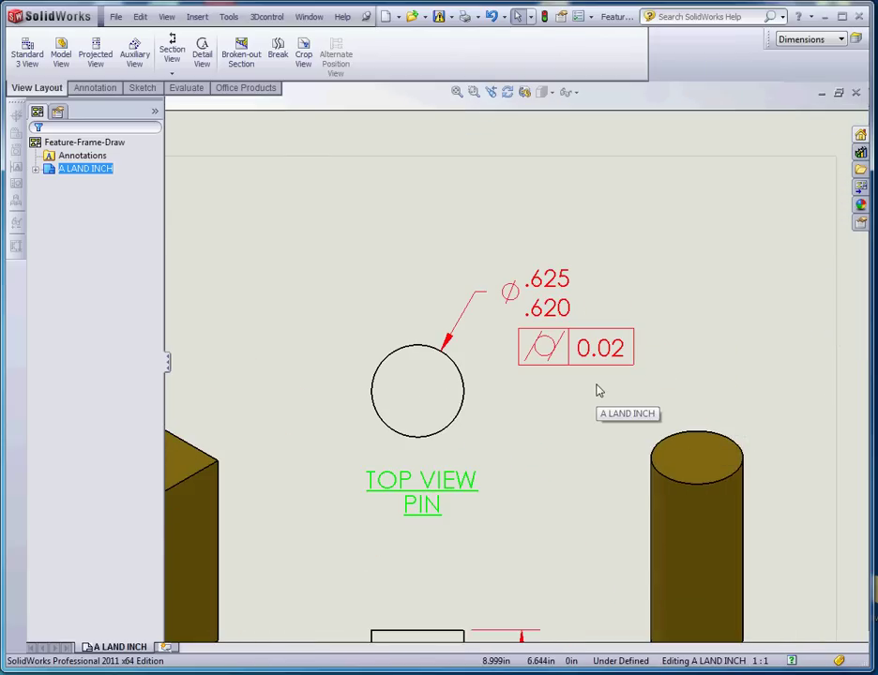
Step: Examine the flatness feature control frame pointing to the top edge in the block's front view
scroll(597, 390, up, 4)
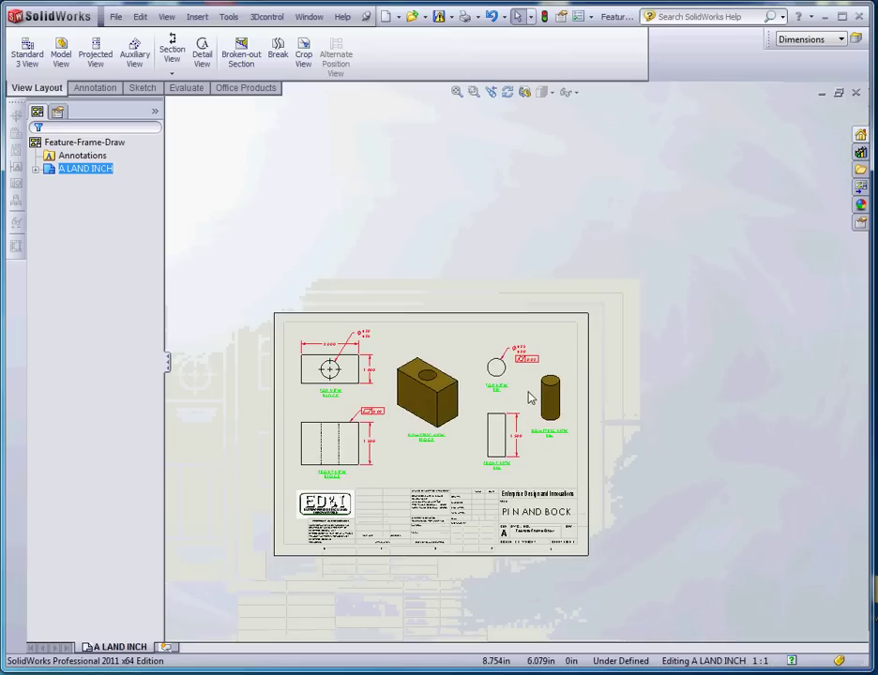
scroll(490, 391, down, 3)
scroll(266, 442, down, 6)
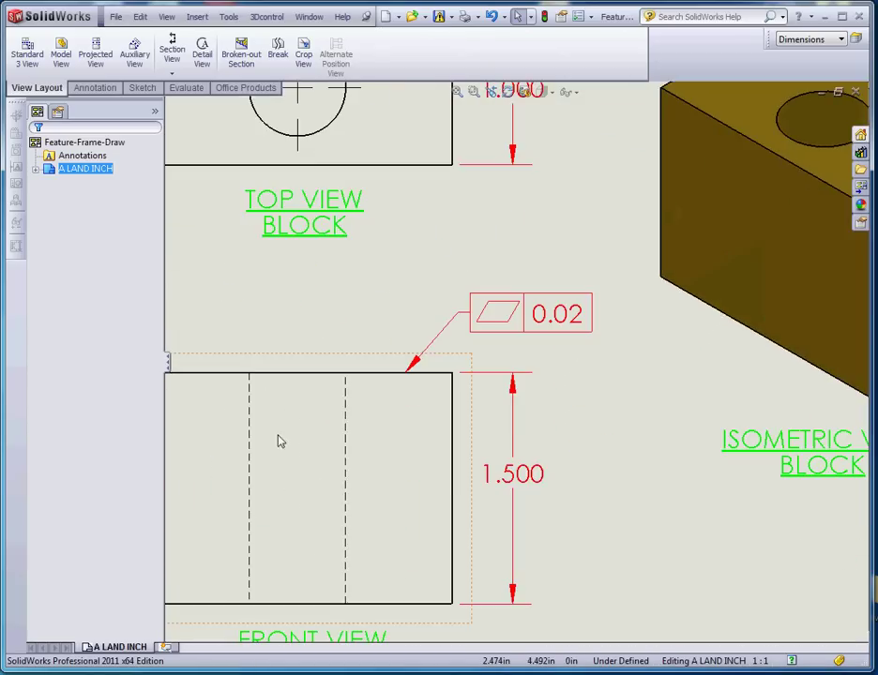
scroll(281, 441, up, 3)
scroll(552, 470, up, 3)
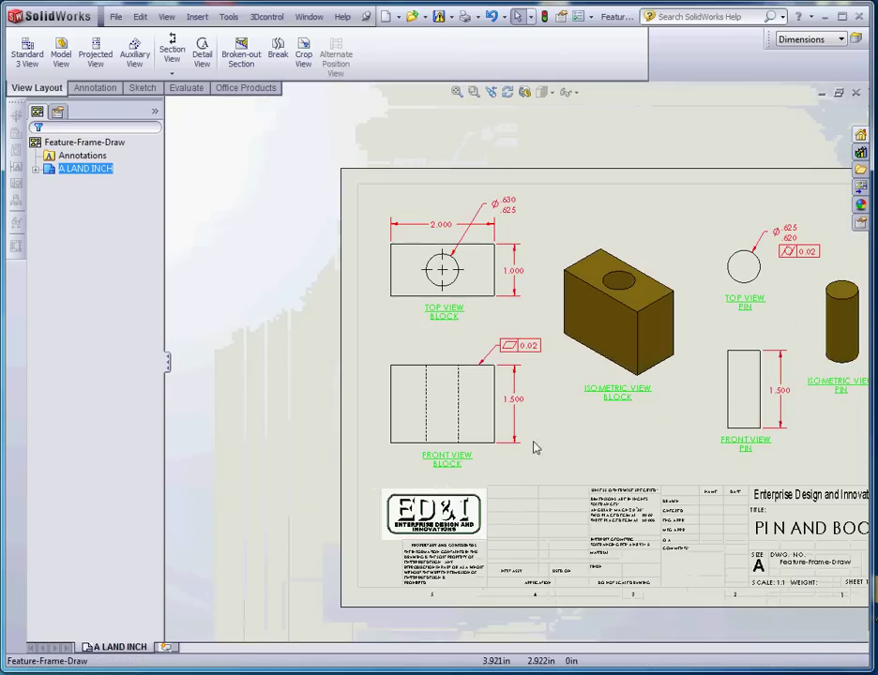
scroll(522, 359, down, 4)
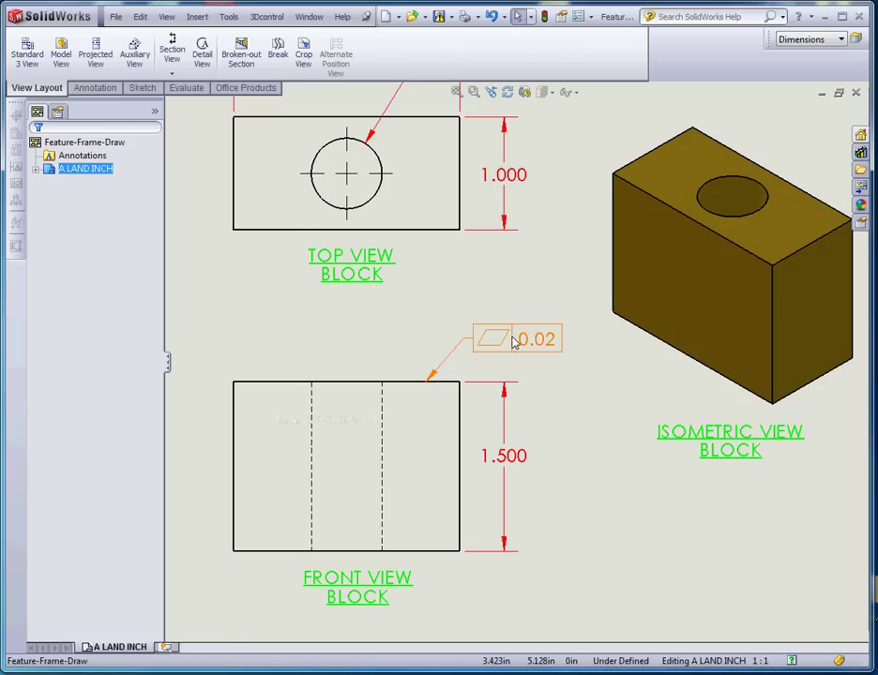
scroll(516, 345, down, 4)
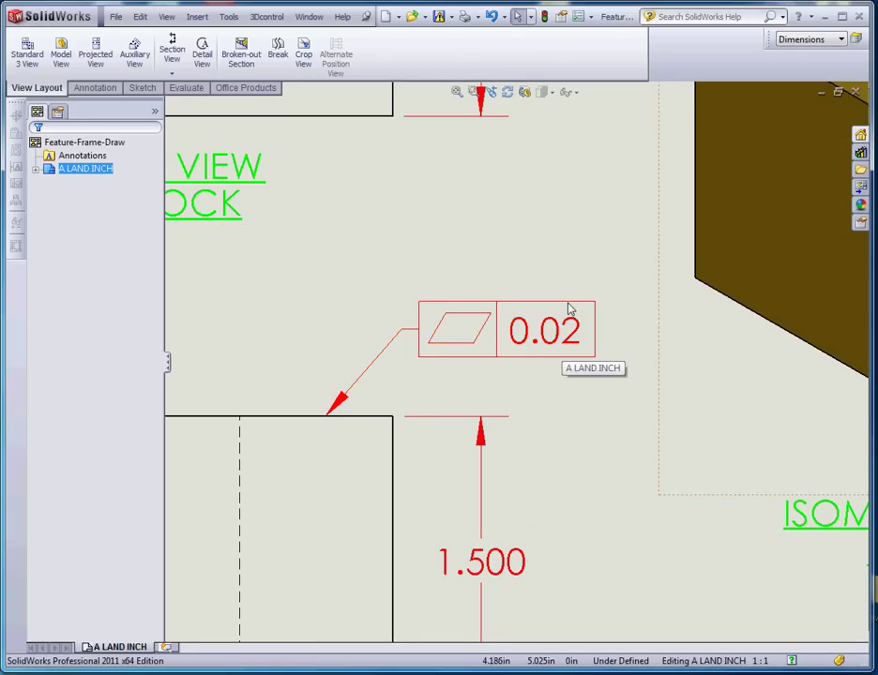
scroll(541, 368, up, 1)
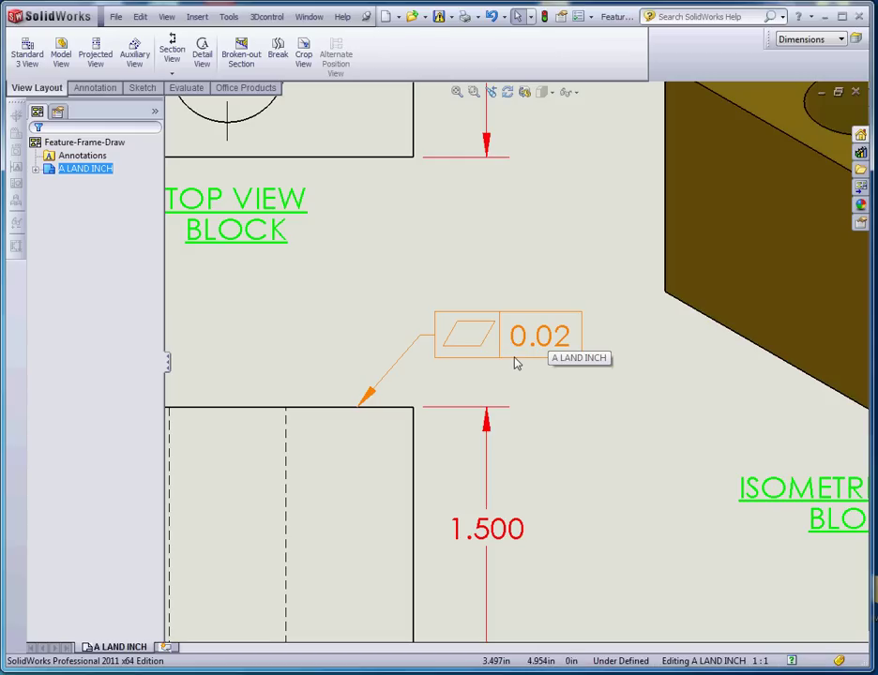
Step: Open the properties of the flatness frame above the block's front view to inspect them, and close them without changes
scroll(522, 366, up, 3)
scroll(523, 361, down, 3)
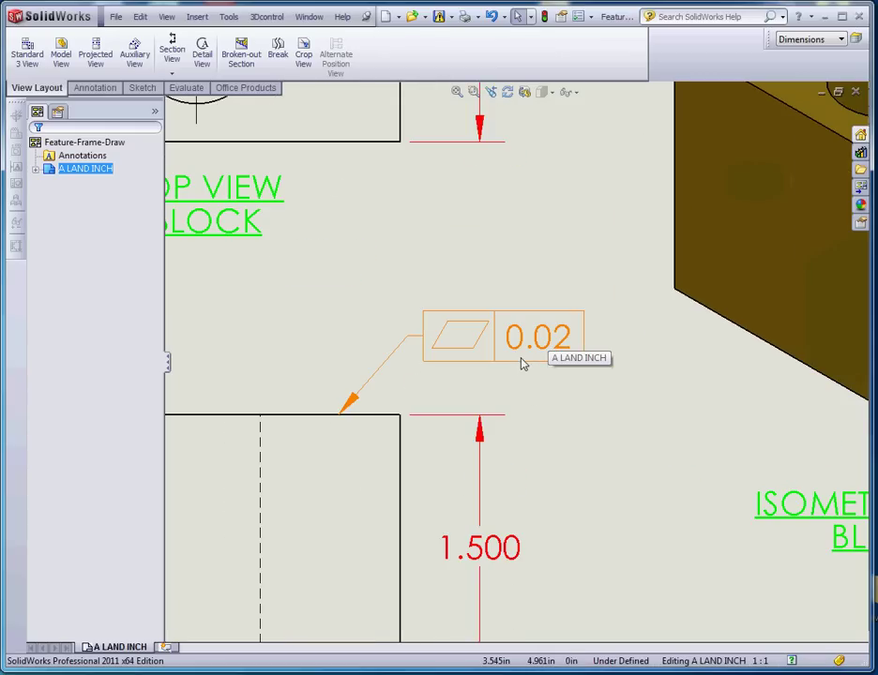
click(523, 361)
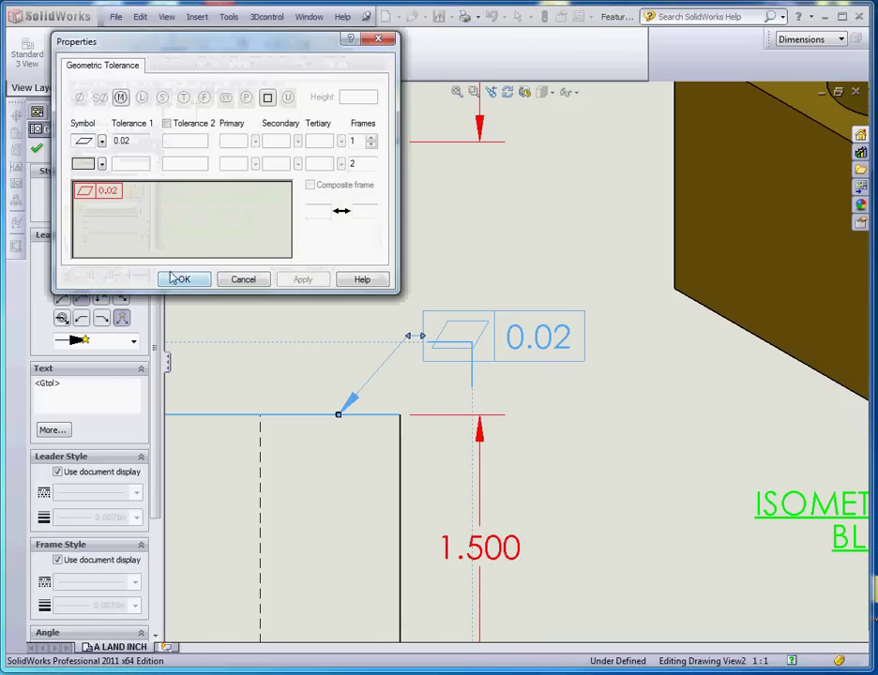
click(240, 278)
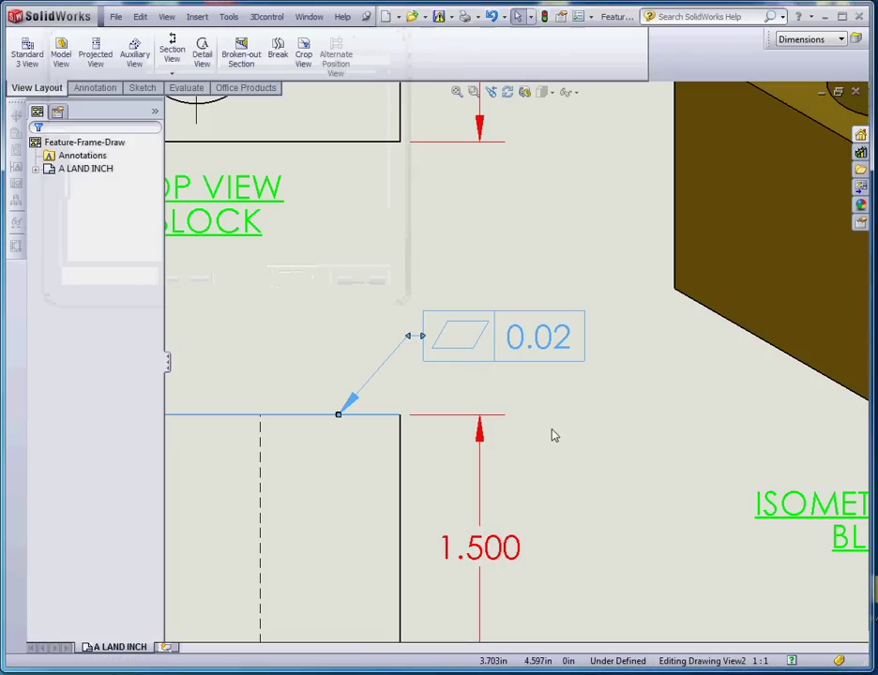
Step: Delete the flatness feature control frame from the block's front view
scroll(550, 410, up, 2)
scroll(500, 367, down, 1)
click(502, 370)
key(Delete)
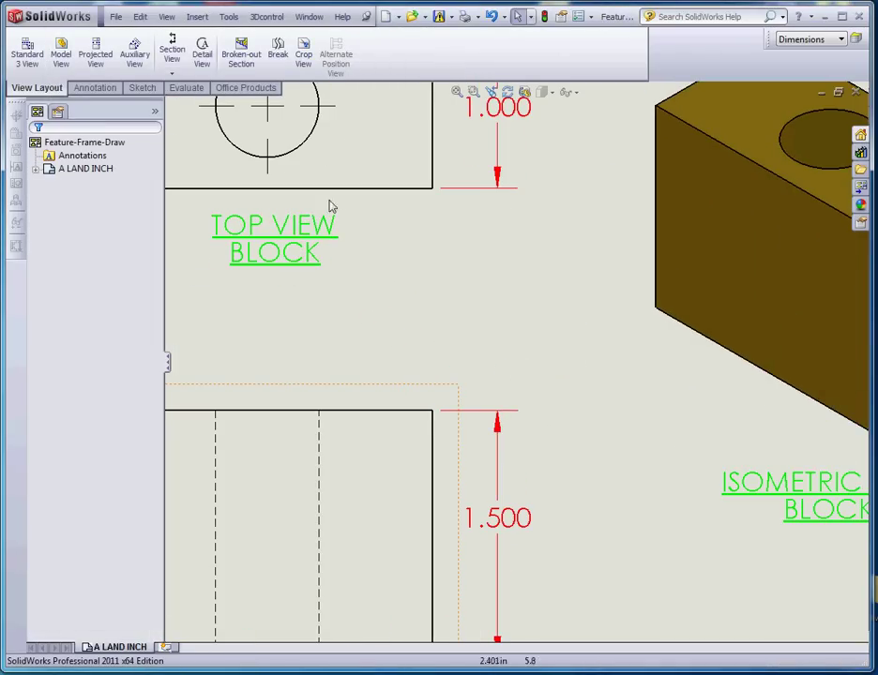
Step: Start a new geometric tolerance with the flatness symbol and a first tolerance of .020
click(93, 88)
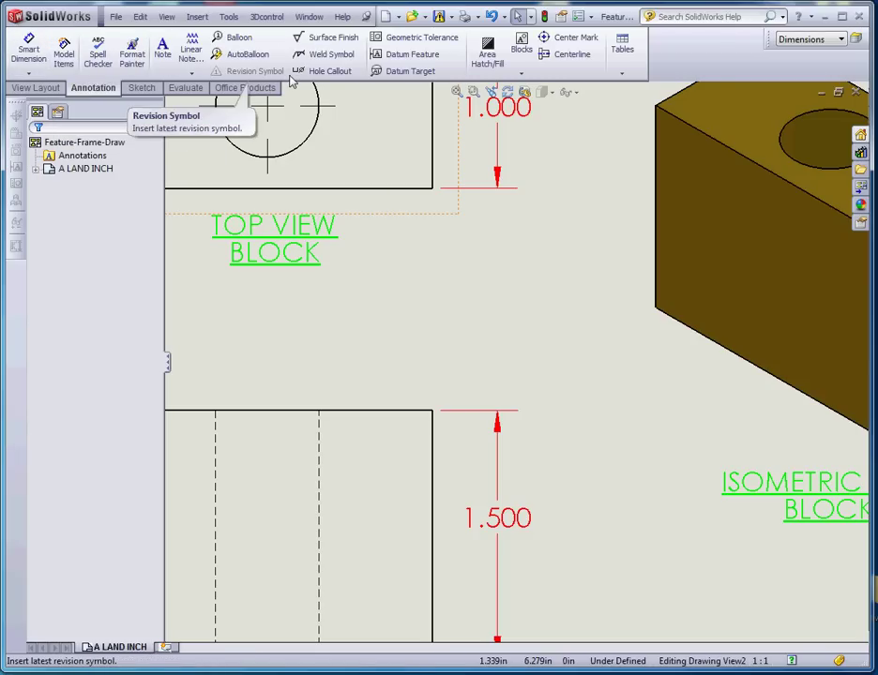
click(416, 44)
drag(234, 53, 325, 90)
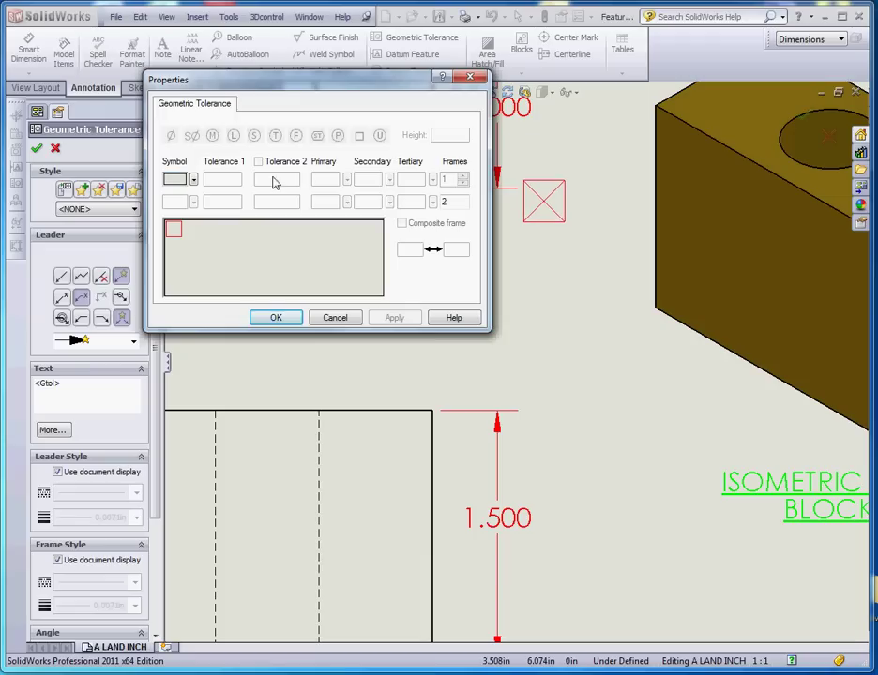
click(194, 181)
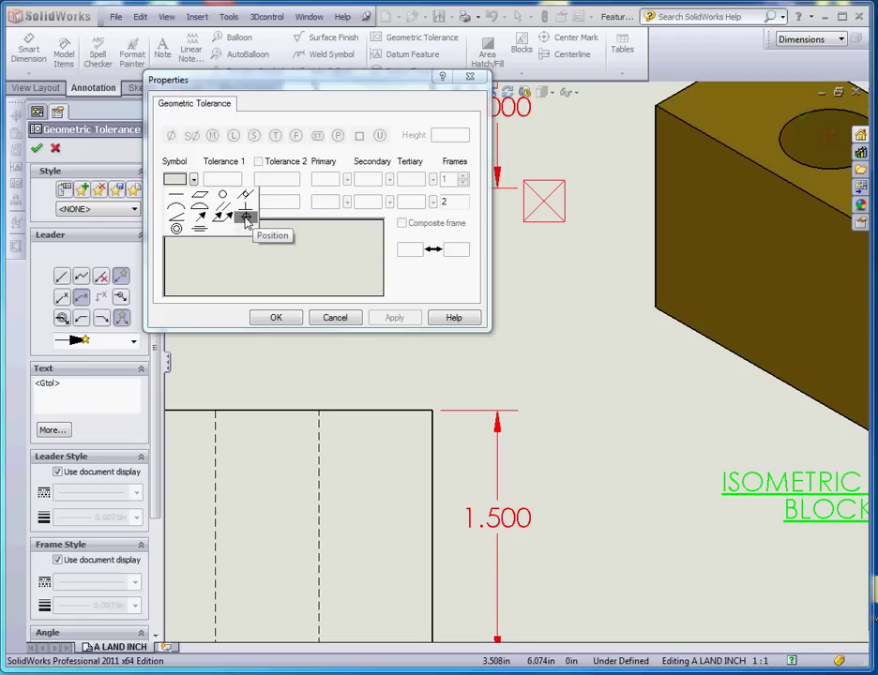
click(198, 197)
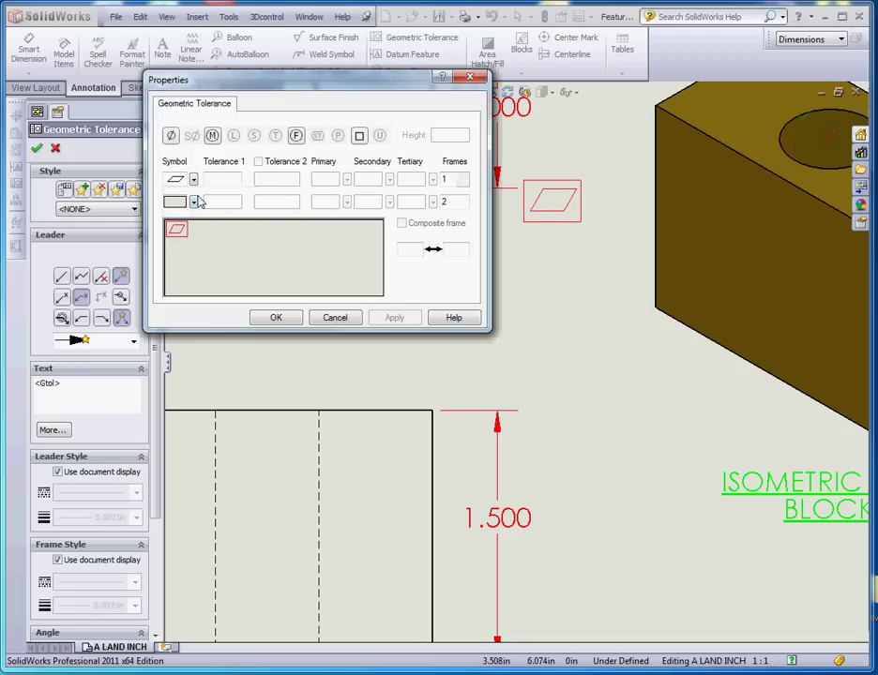
click(228, 180)
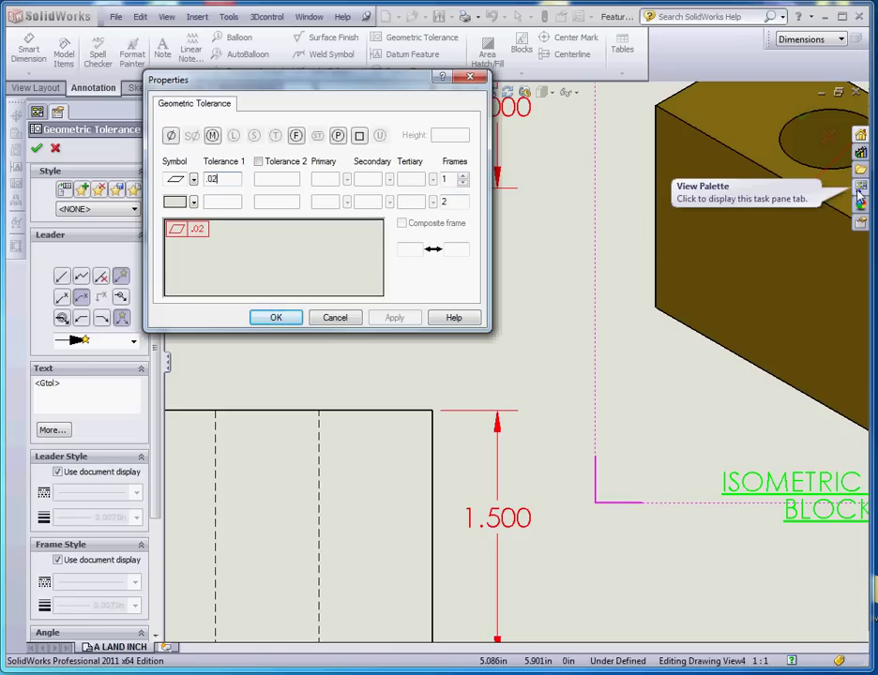
click(608, 262)
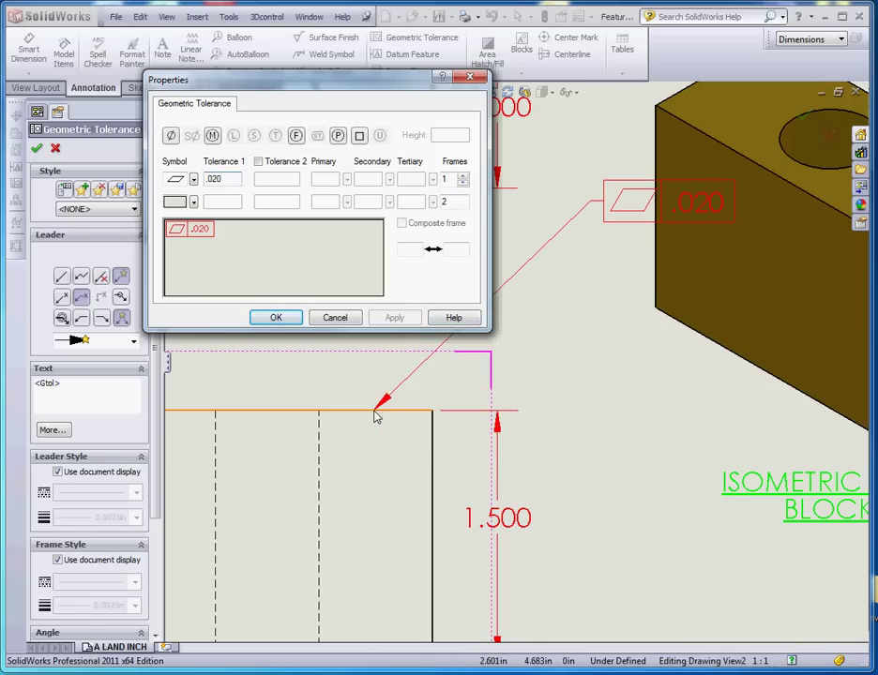
Step: Attach the flatness frame's leader to the top edge of the block's front view, place the frame above it, and end the command
drag(378, 85, 251, 40)
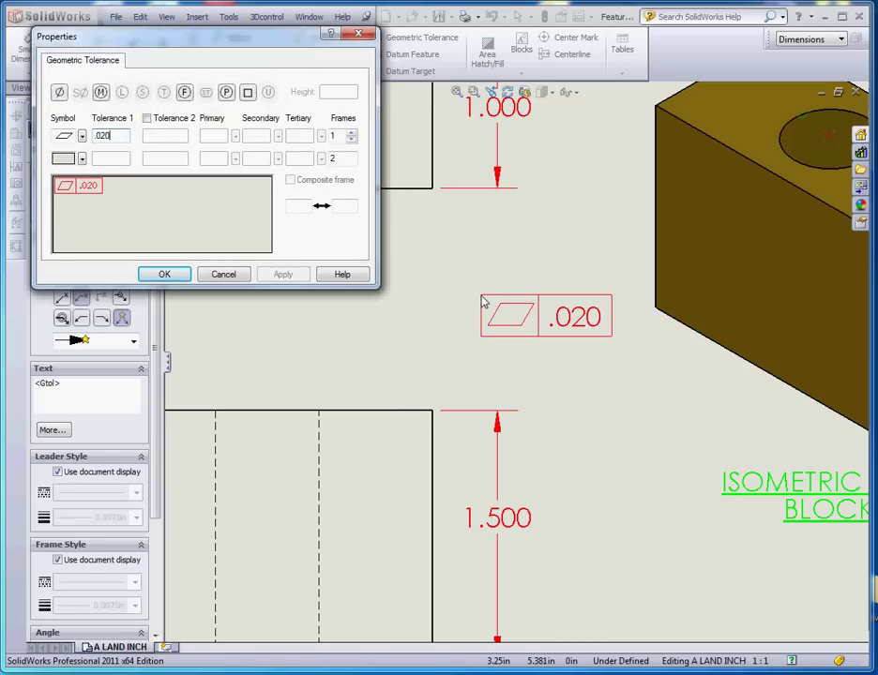
click(358, 417)
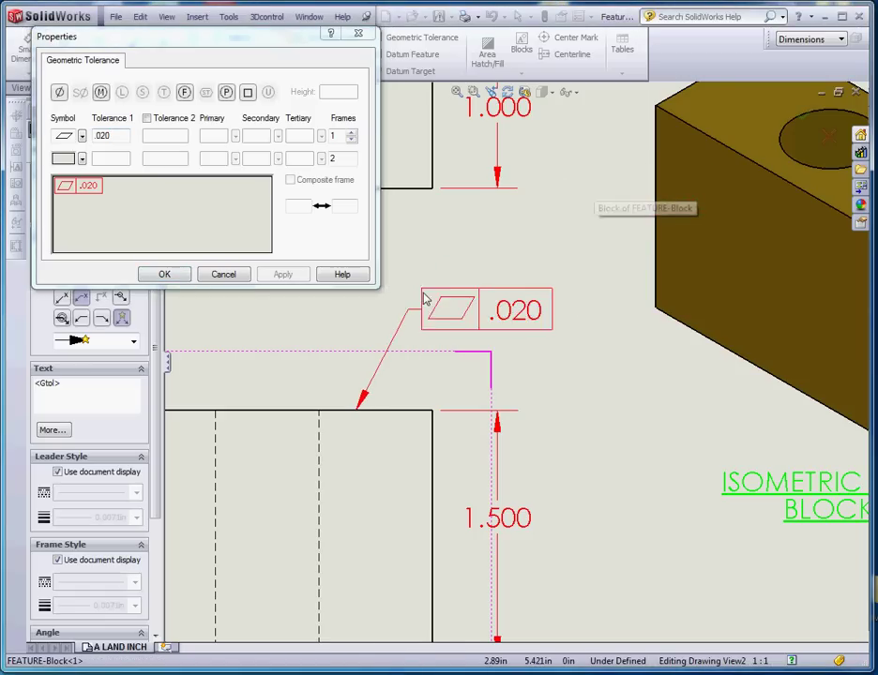
click(429, 305)
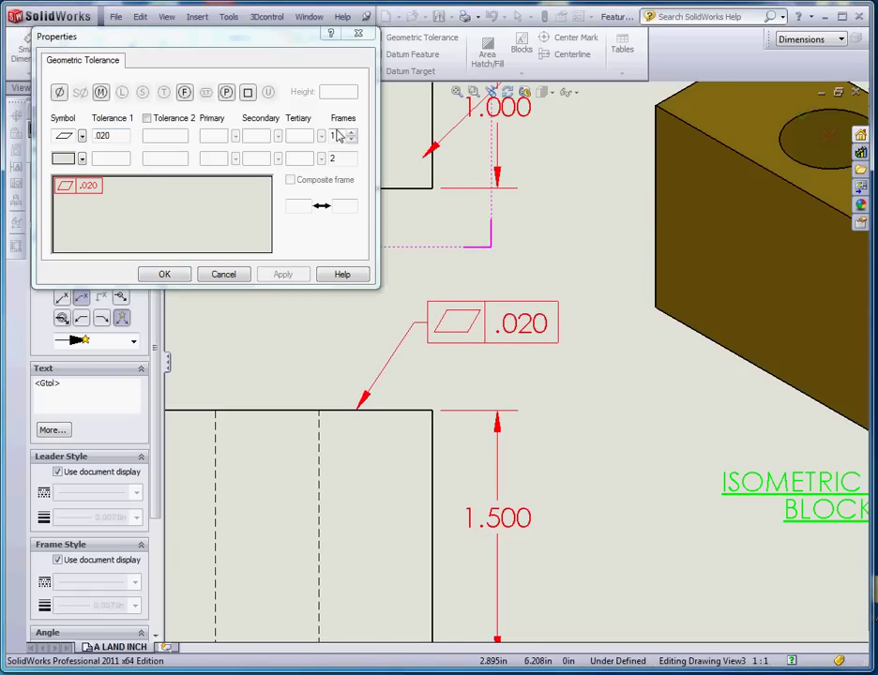
click(357, 32)
key(f)
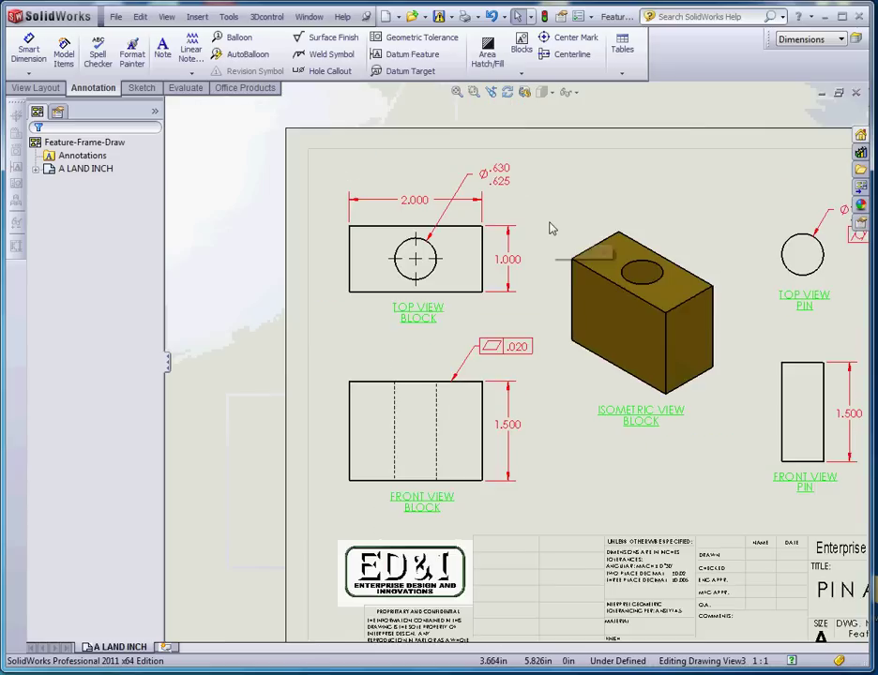
Step: Move the flatness frame slightly closer to the top edge of the block's front view and clear the selection
scroll(554, 366, down, 3)
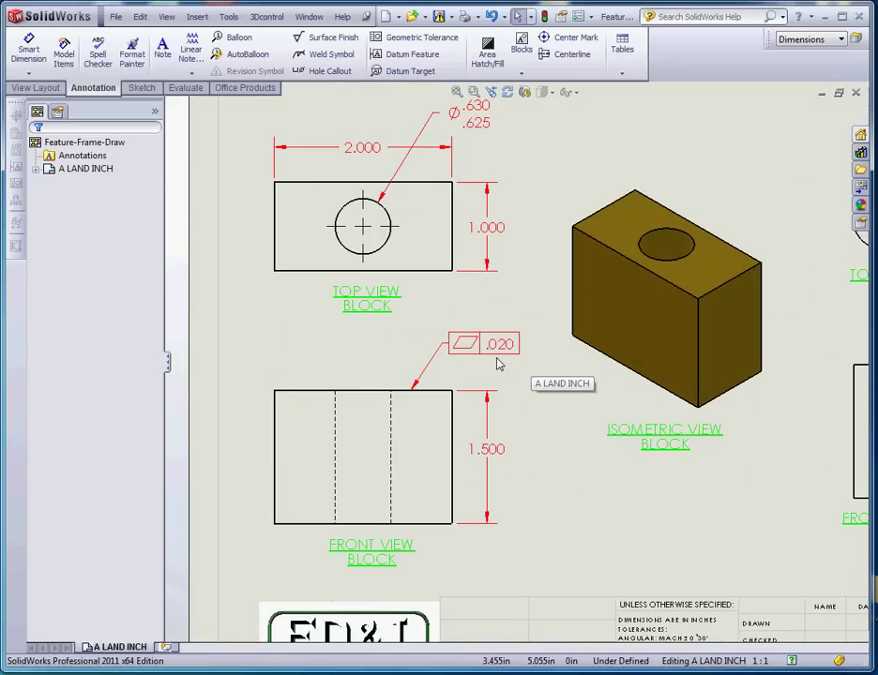
drag(453, 345, 460, 361)
click(536, 473)
Step: Reopen the placed flatness frame's properties to review its symbol and tolerance, and accept them as they are
scroll(439, 394, up, 5)
scroll(526, 378, down, 8)
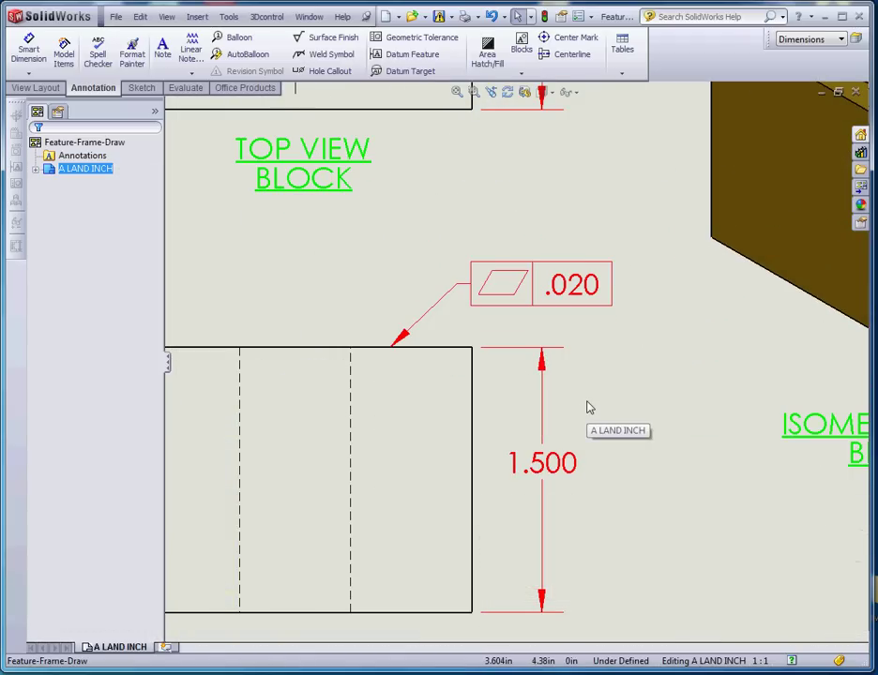
double_click(577, 311)
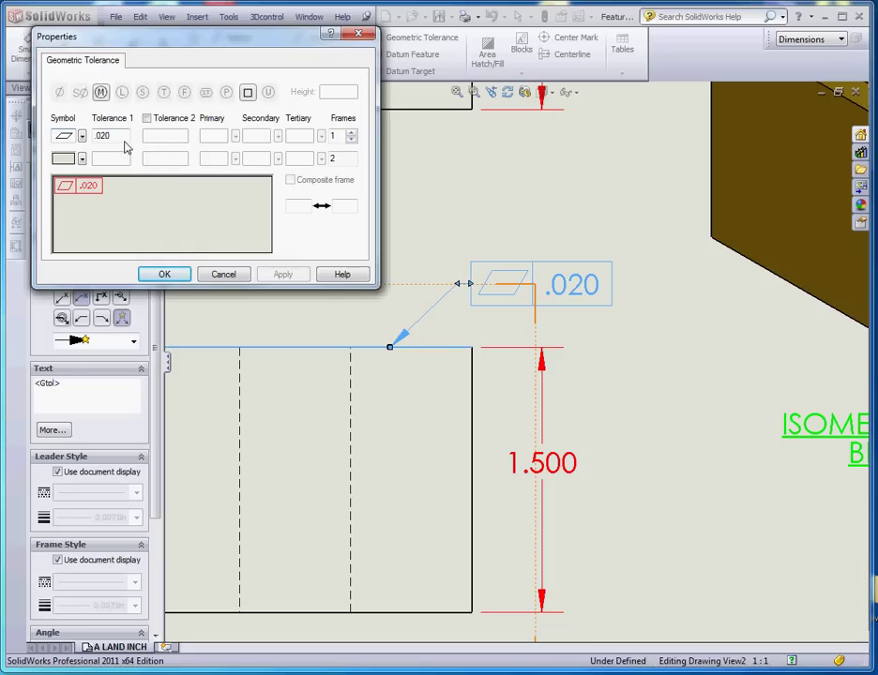
click(167, 273)
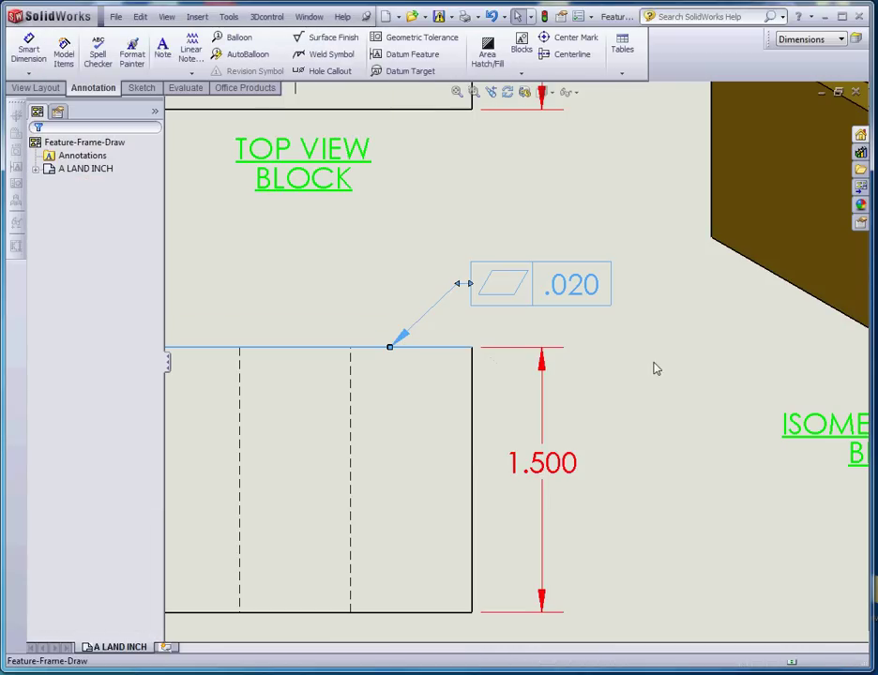
Step: Examine the whole sheet with the block and pin views and their feature control frames
key(f)
scroll(537, 349, up, 5)
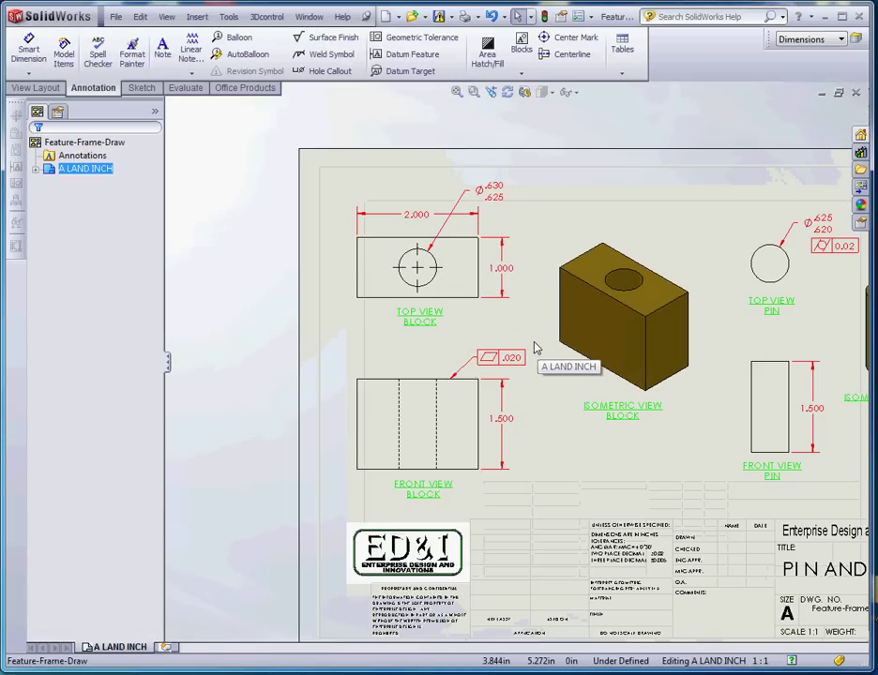
scroll(525, 347, down, 5)
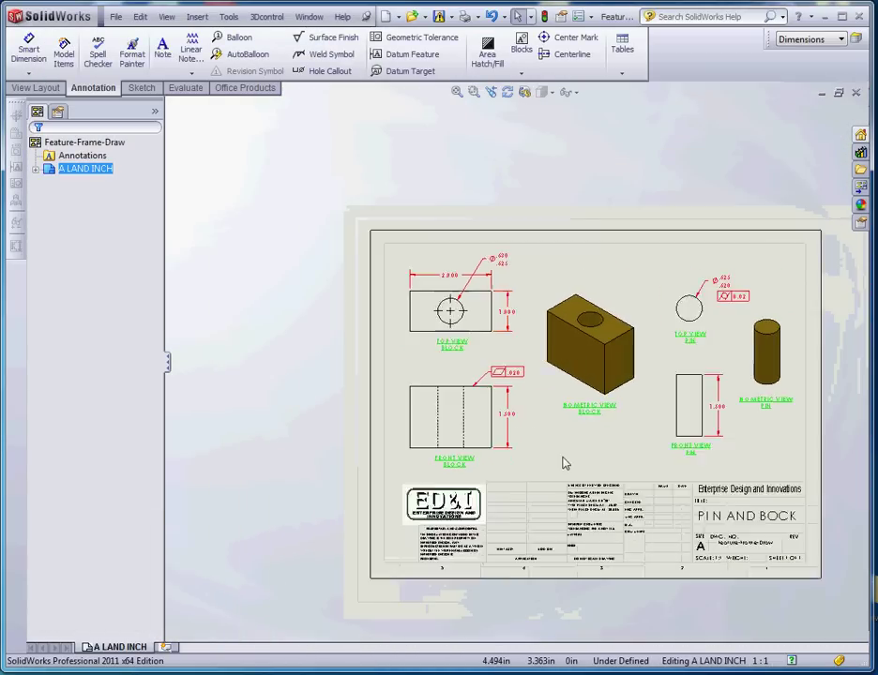
scroll(531, 417, up, 2)
scroll(615, 416, down, 2)
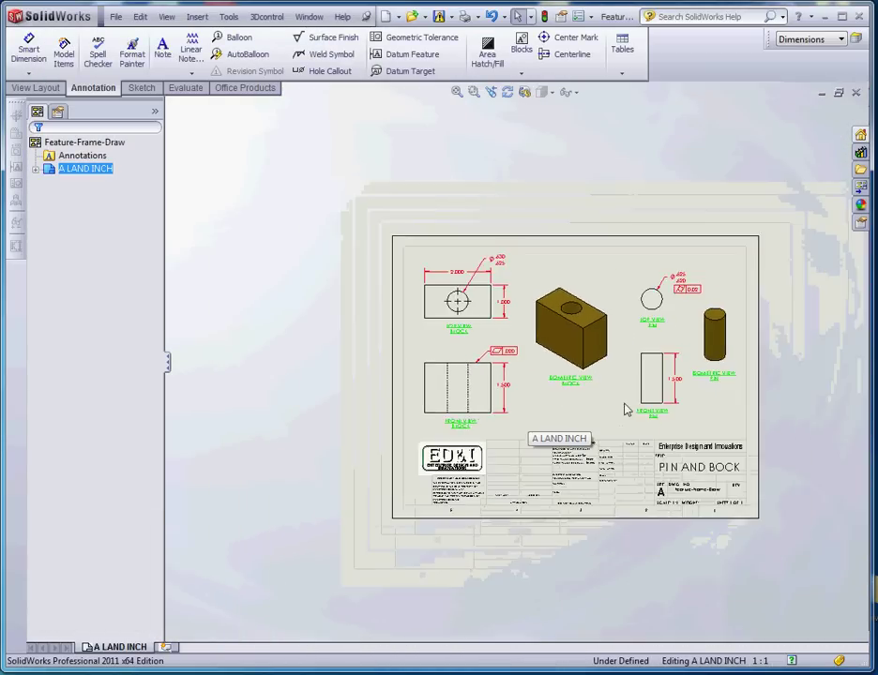
scroll(621, 399, up, 1)
scroll(617, 393, up, 4)
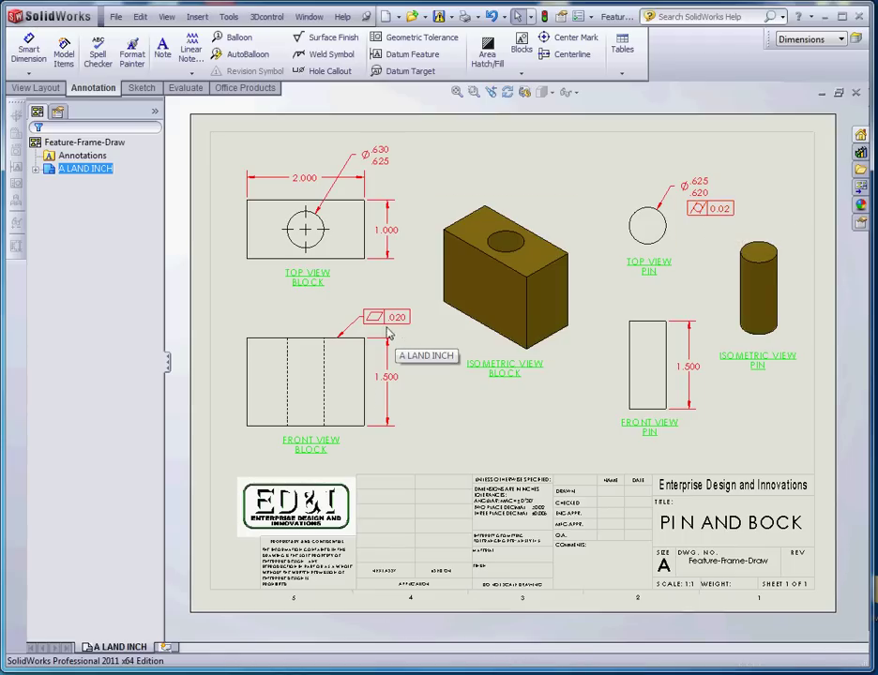
Step: Examine the flatness frame against the top edge of the block's front view and the top face in the isometric view
scroll(376, 329, down, 3)
scroll(439, 333, up, 1)
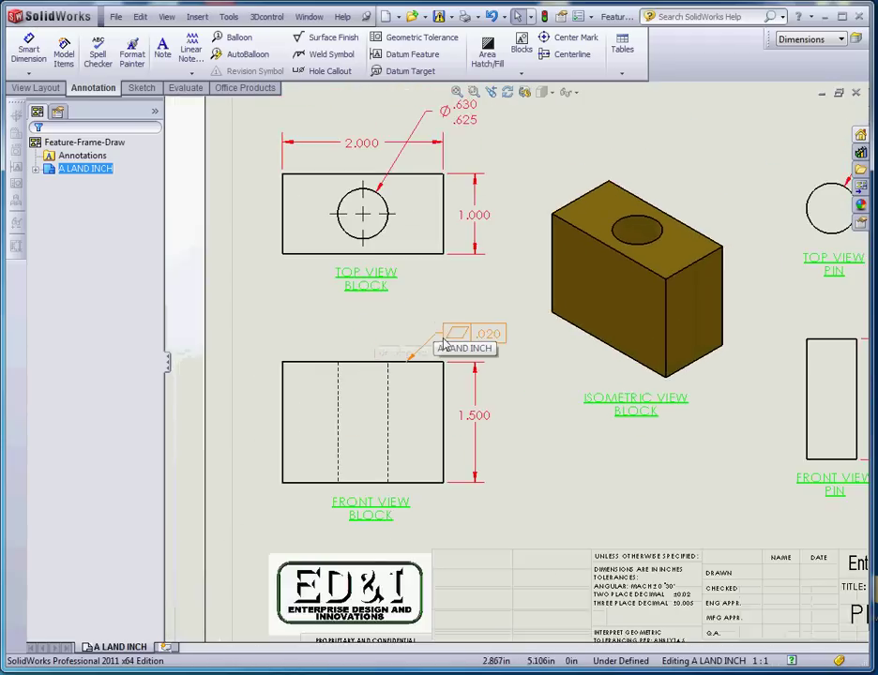
scroll(460, 344, down, 1)
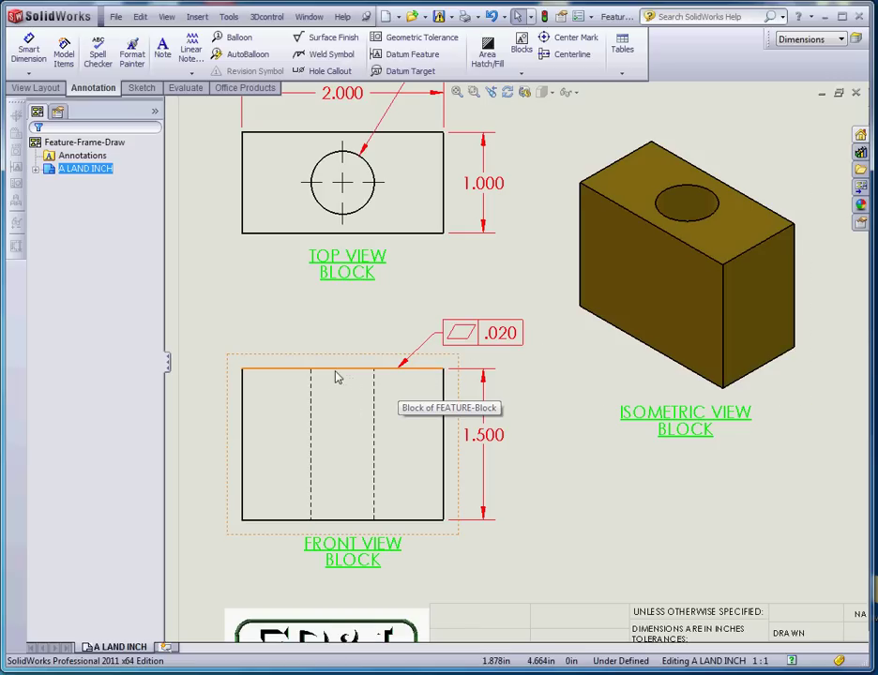
scroll(508, 470, up, 3)
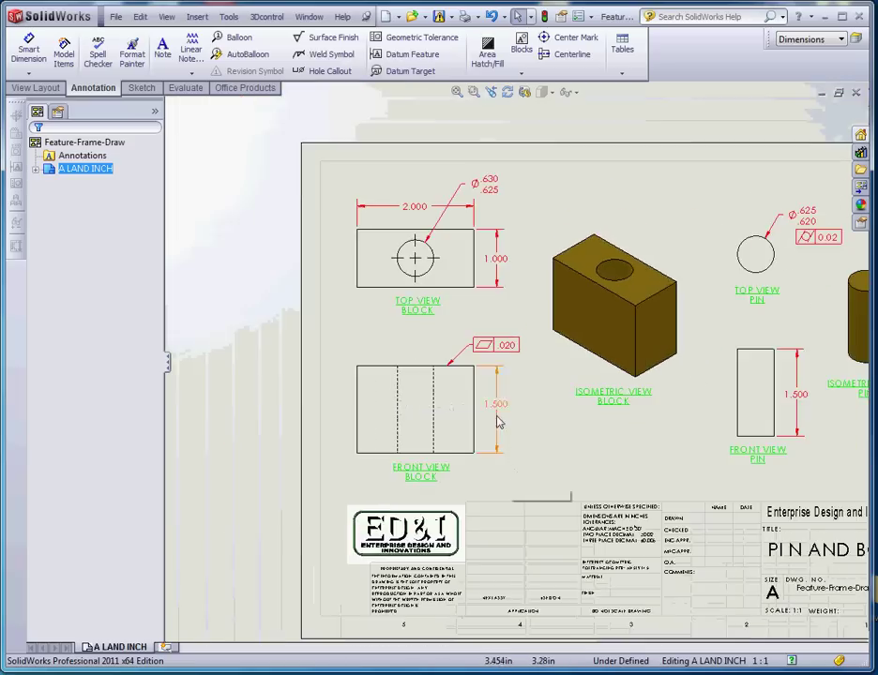
scroll(506, 470, down, 2)
scroll(550, 375, up, 3)
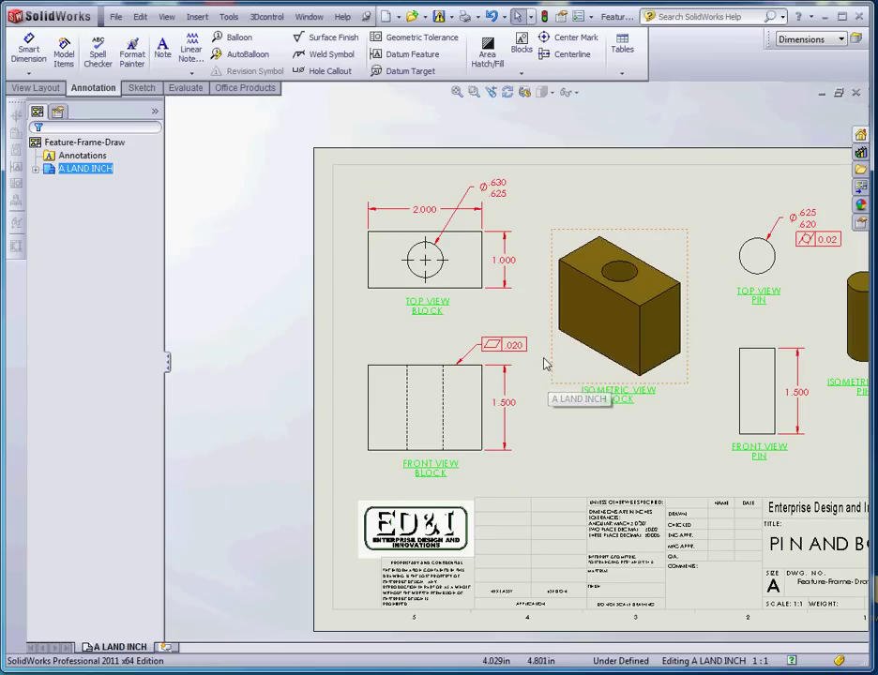
scroll(653, 329, down, 3)
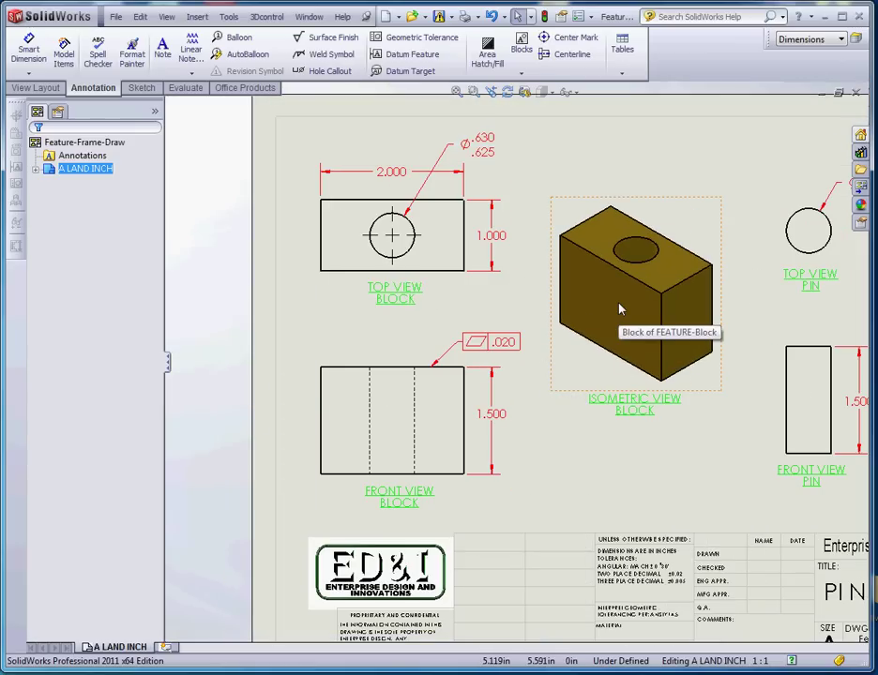